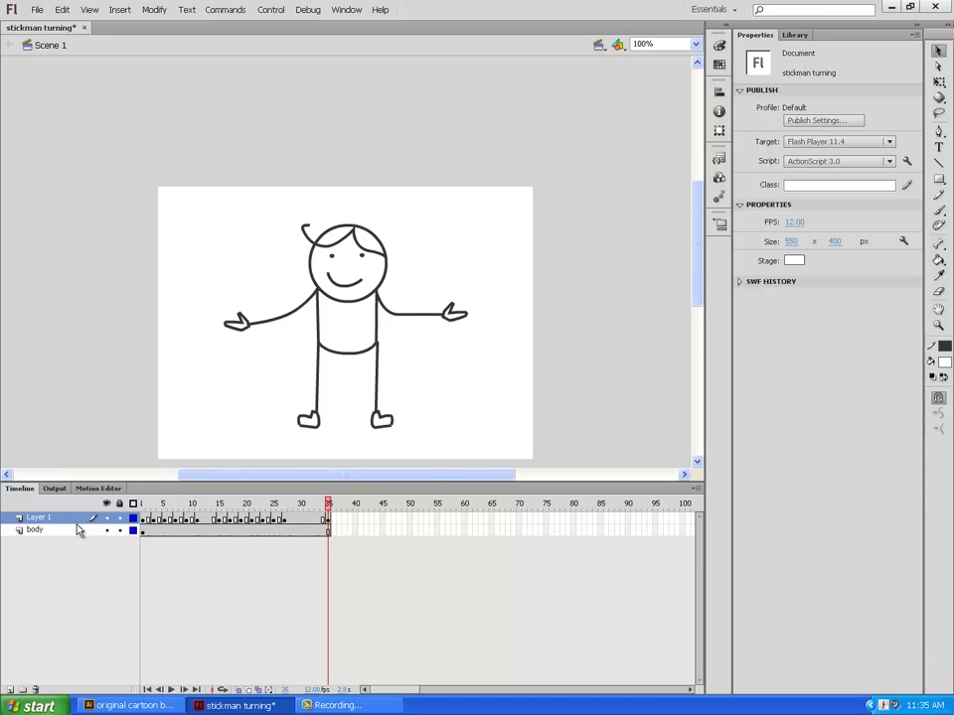
- Hide Layer 1 and then the body layer while scrubbing through the head animation frames
left_click(109, 531, "alt")
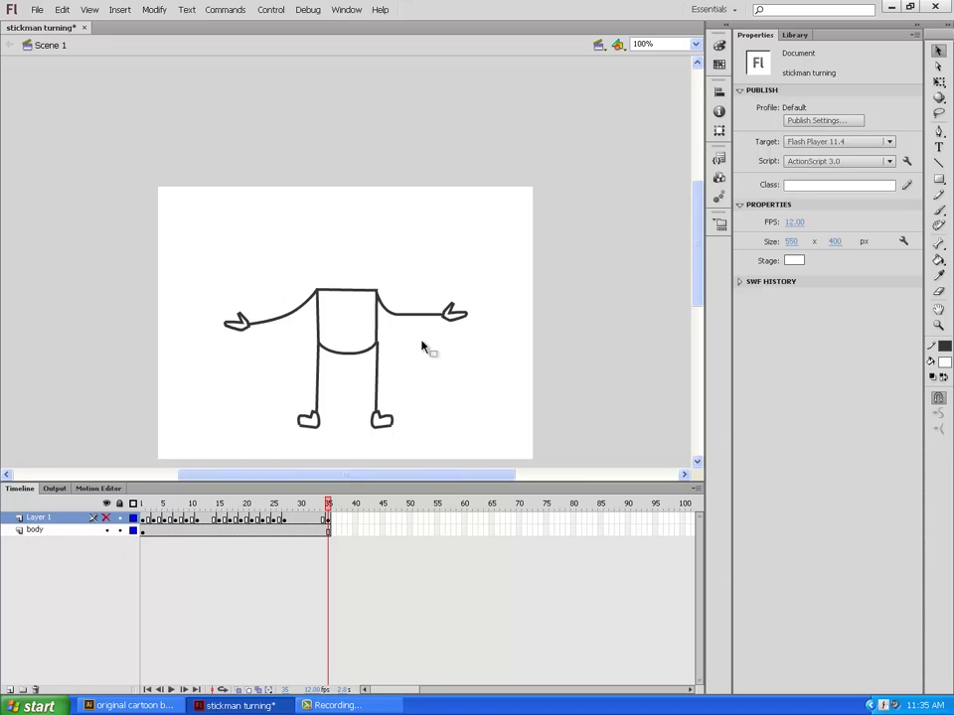
mouse_move(330, 510)
left_mouse_down()
mouse_move(166, 510)
mouse_move(329, 510)
left_mouse_up()
left_click(107, 530)
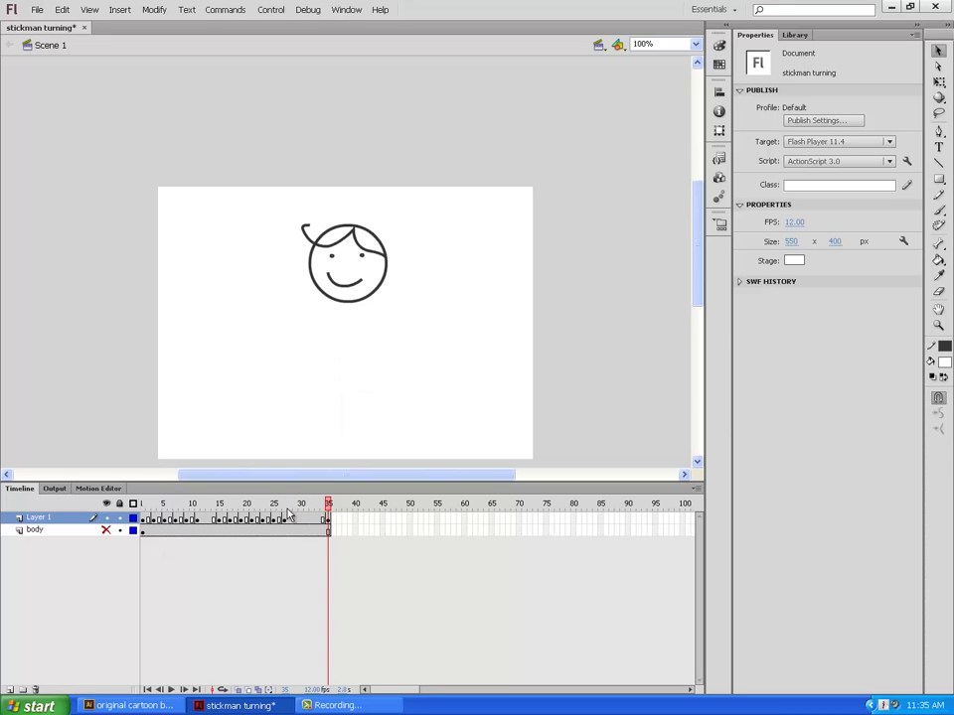
mouse_move(328, 504)
left_mouse_down()
mouse_move(142, 503)
mouse_move(306, 501)
mouse_move(143, 489)
mouse_move(334, 496)
left_mouse_up()
- Show the body layer again, play the animation twice, and switch to the Illustrator cartoon file
left_click(107, 529)
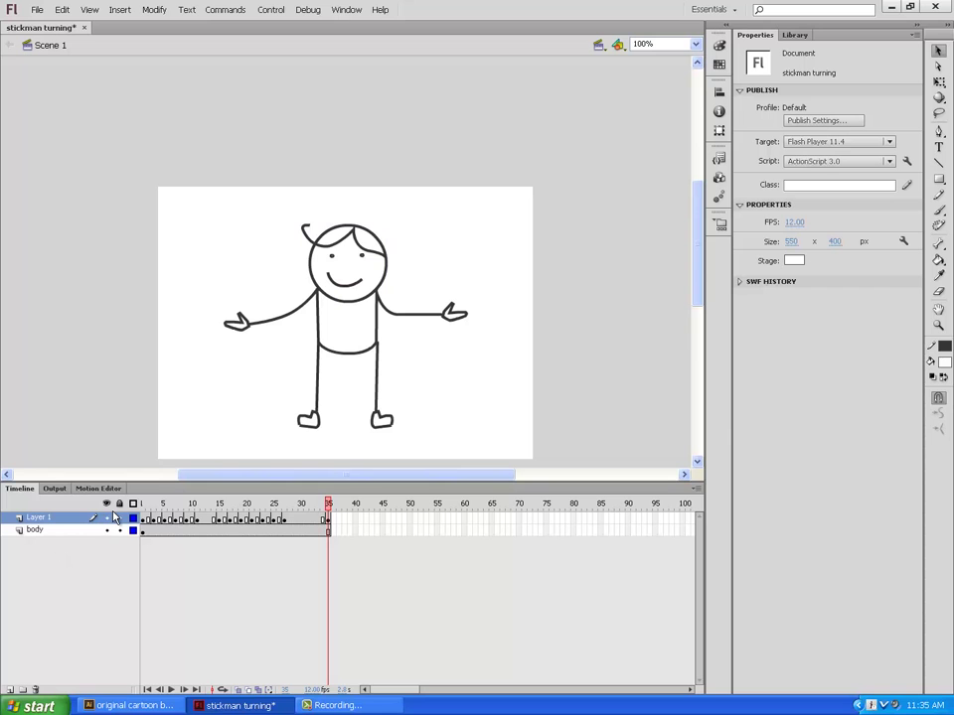
key("Return")
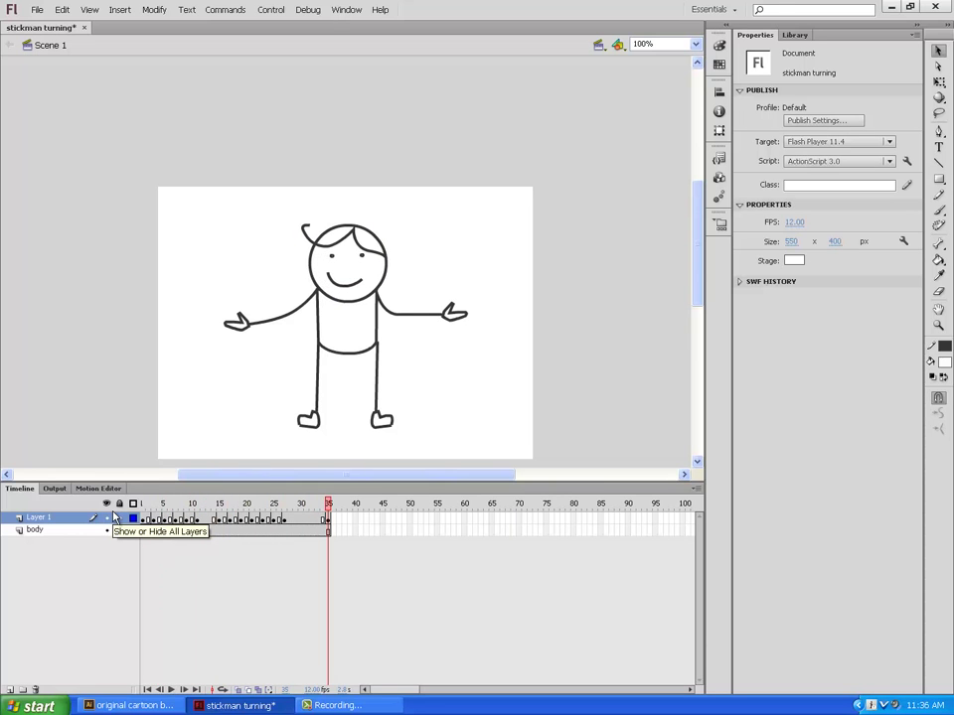
key("Return")
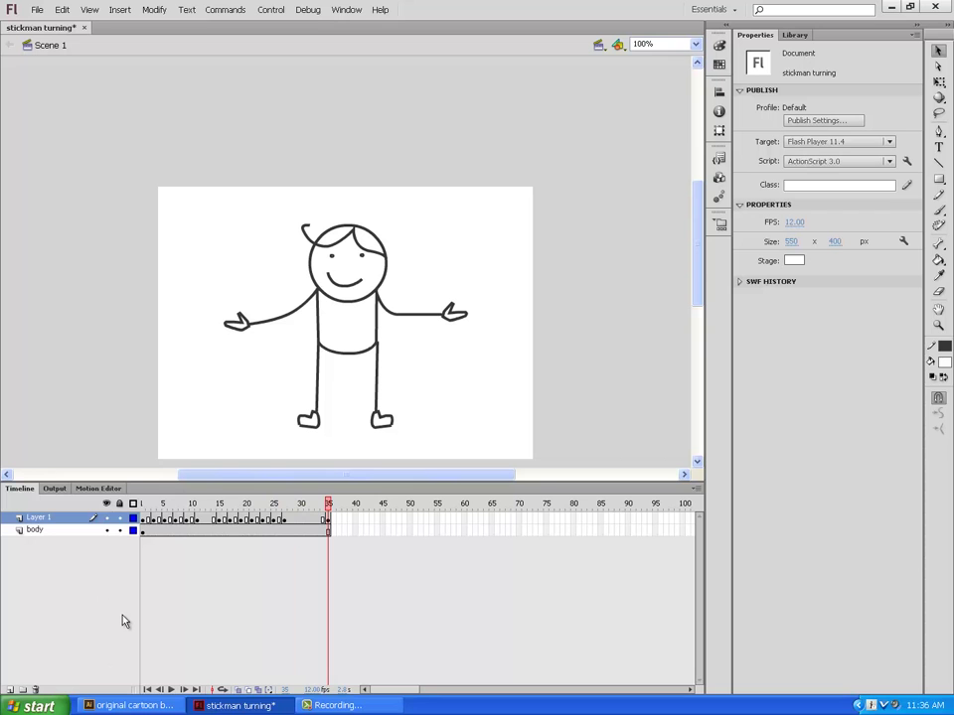
left_click(135, 707)
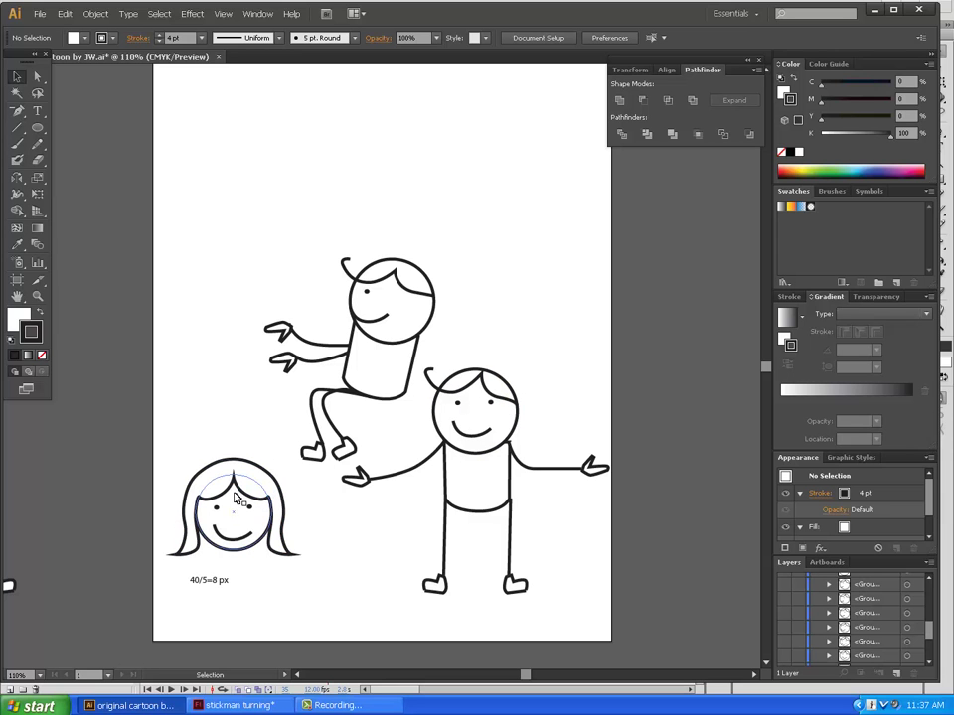
- Try the girl's head on the standing stickman, then put it back slightly lower at the lower left
left_click_drag(236, 499, 481, 403)
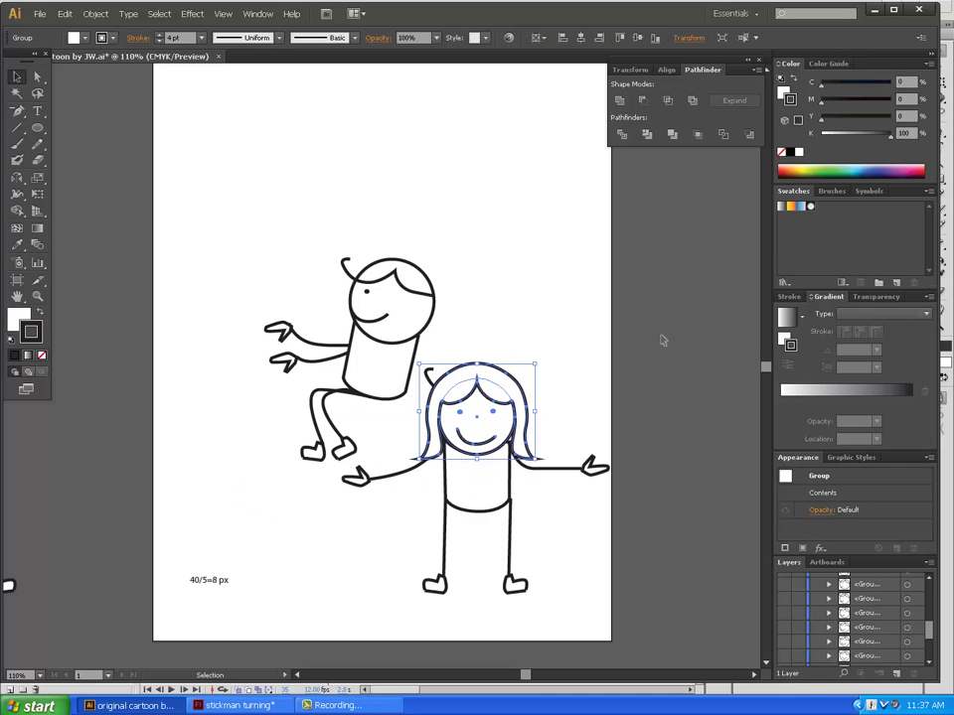
left_click_drag(437, 411, 211, 513)
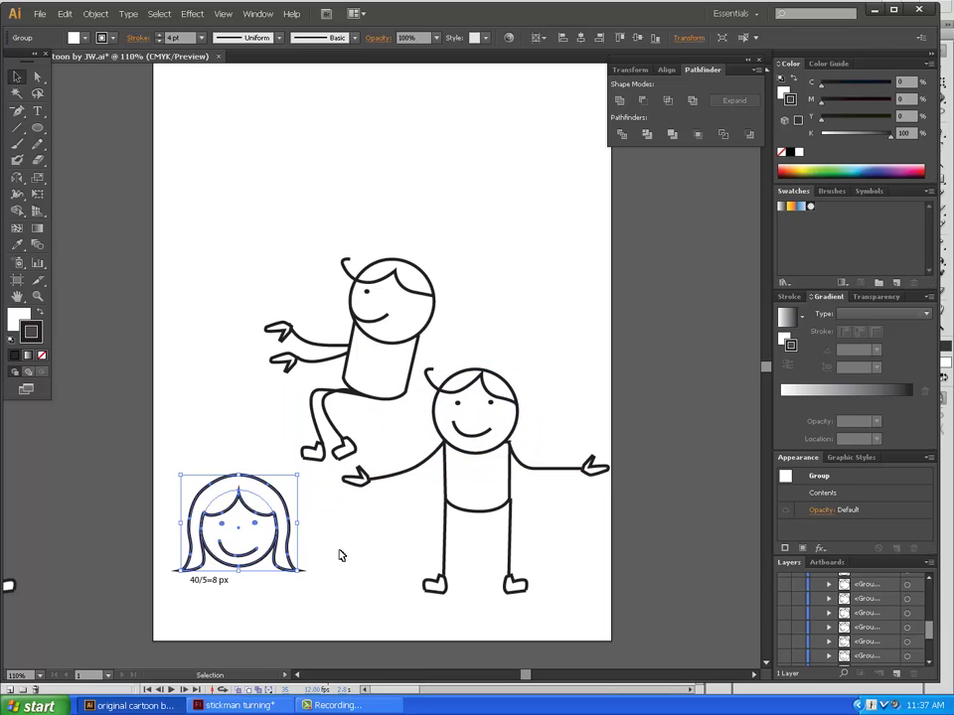
left_click(350, 566)
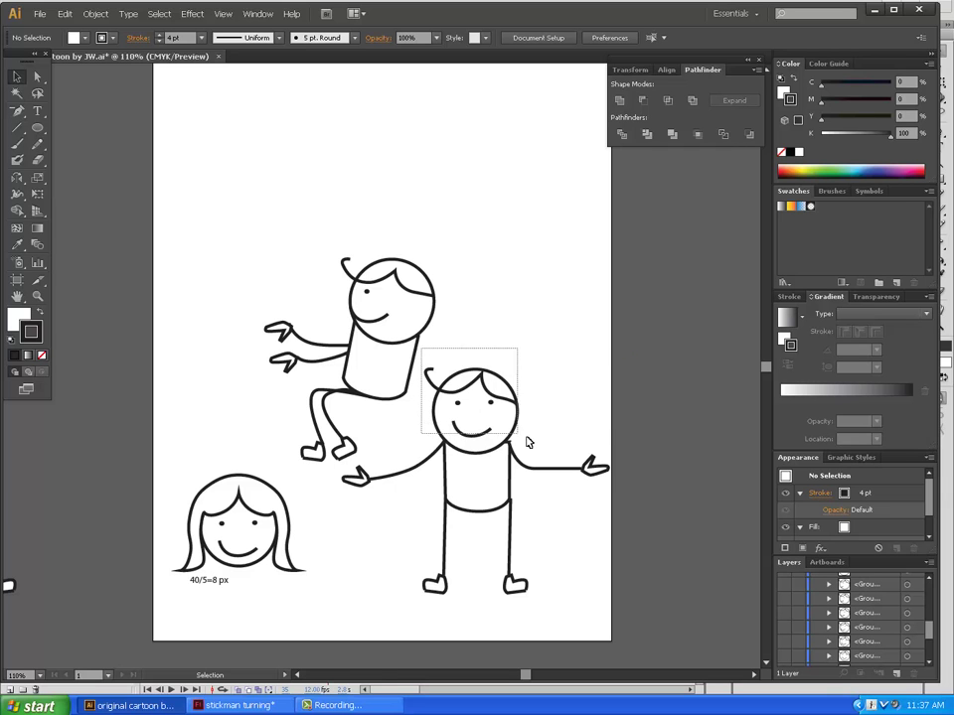
- Alt-drag a duplicate of the standing stickman's head up and to his right
left_click(512, 403)
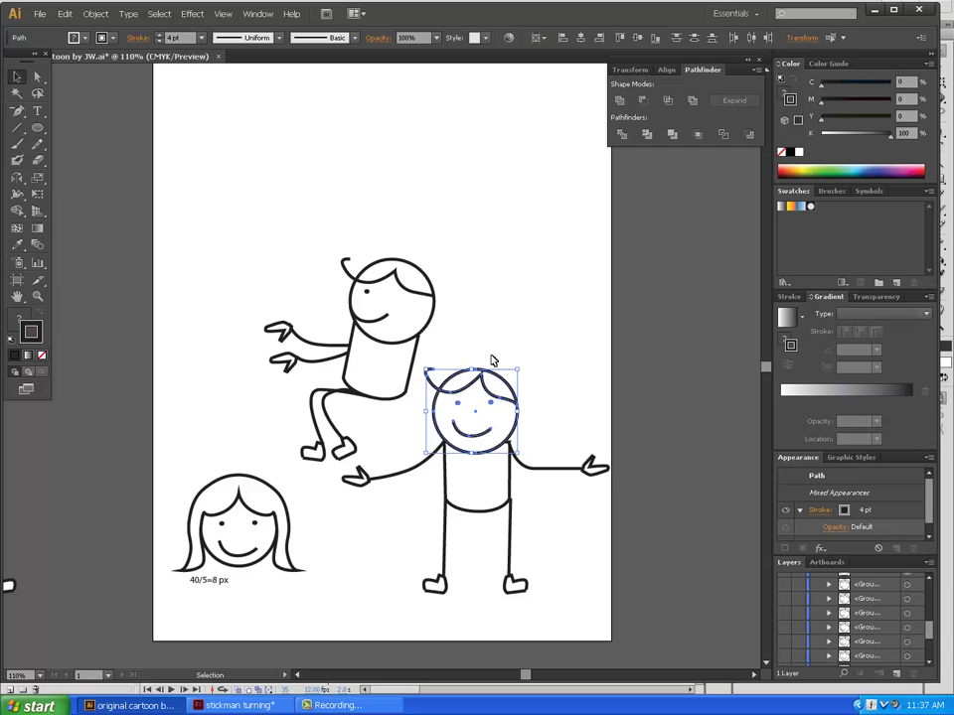
left_click_drag(482, 417, 539, 296)
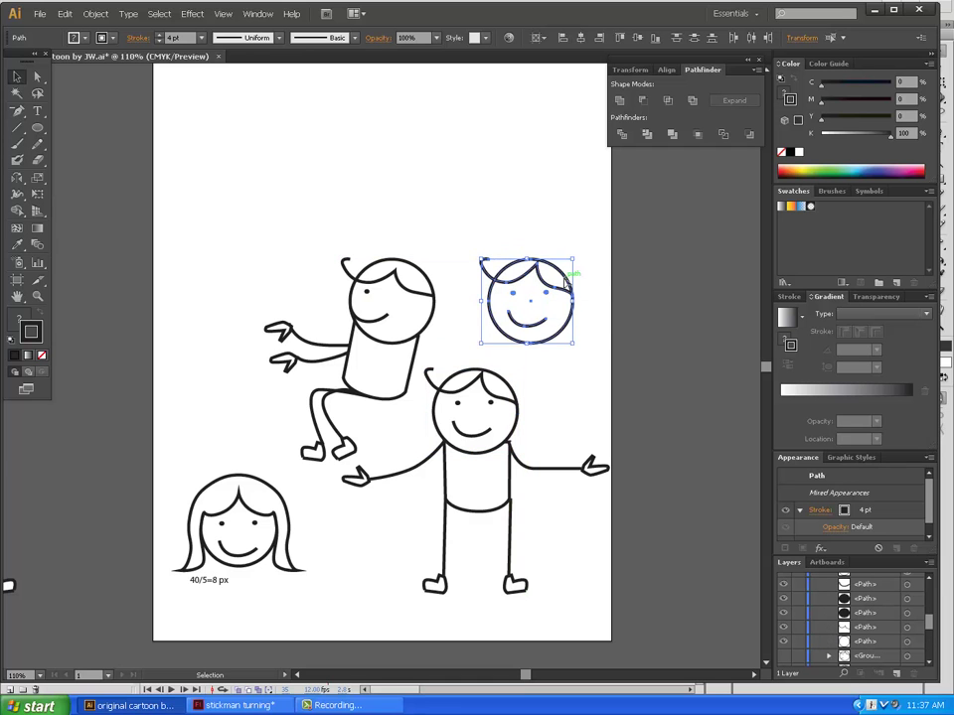
left_click(598, 323)
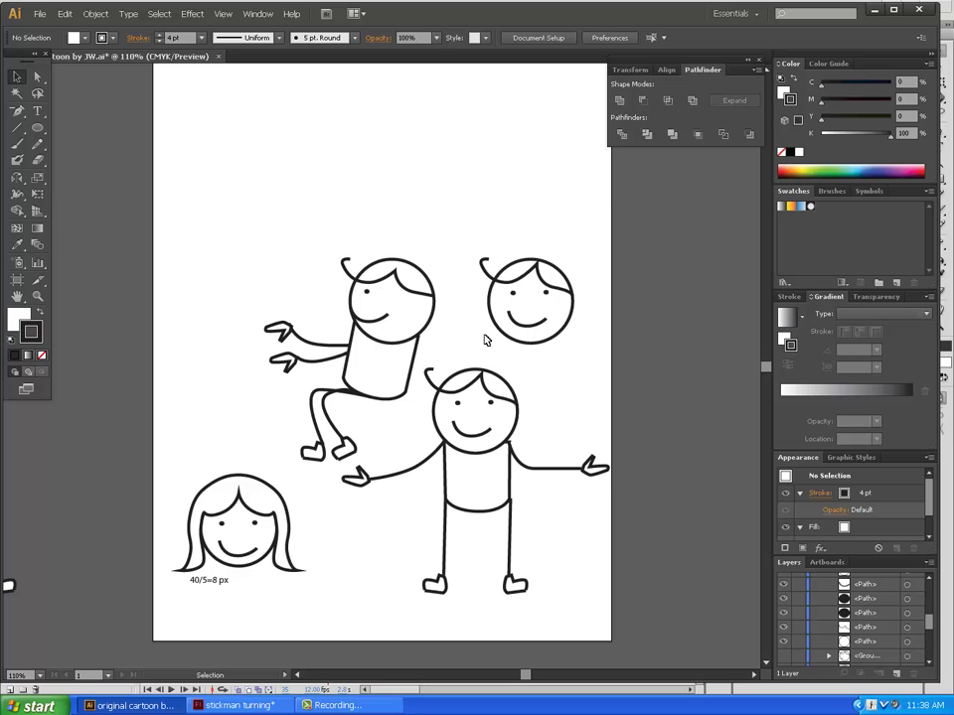
key("a")
key("ctrl+k")
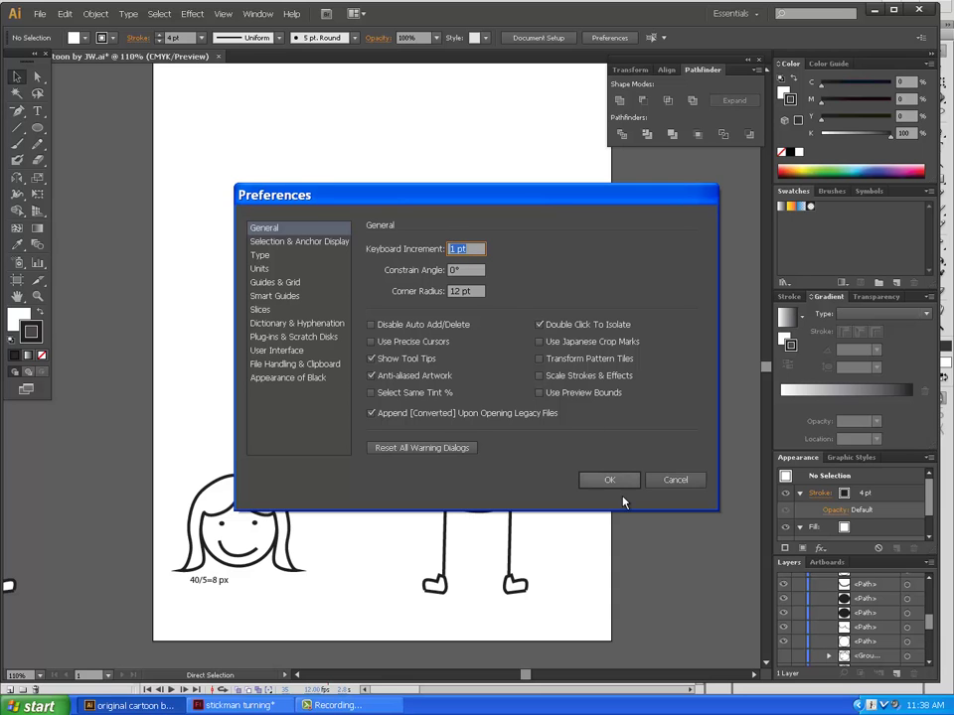
left_click(674, 481)
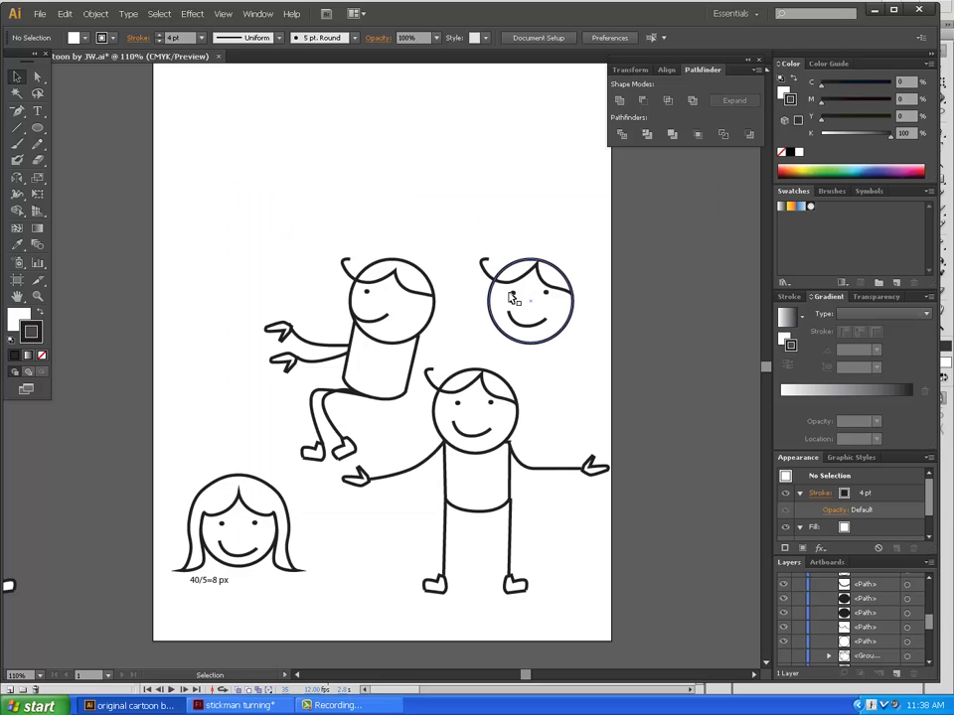
- Shift the copied head's two eyes and mouth three arrow-key nudges to the left
left_click_drag(522, 297, 512, 295)
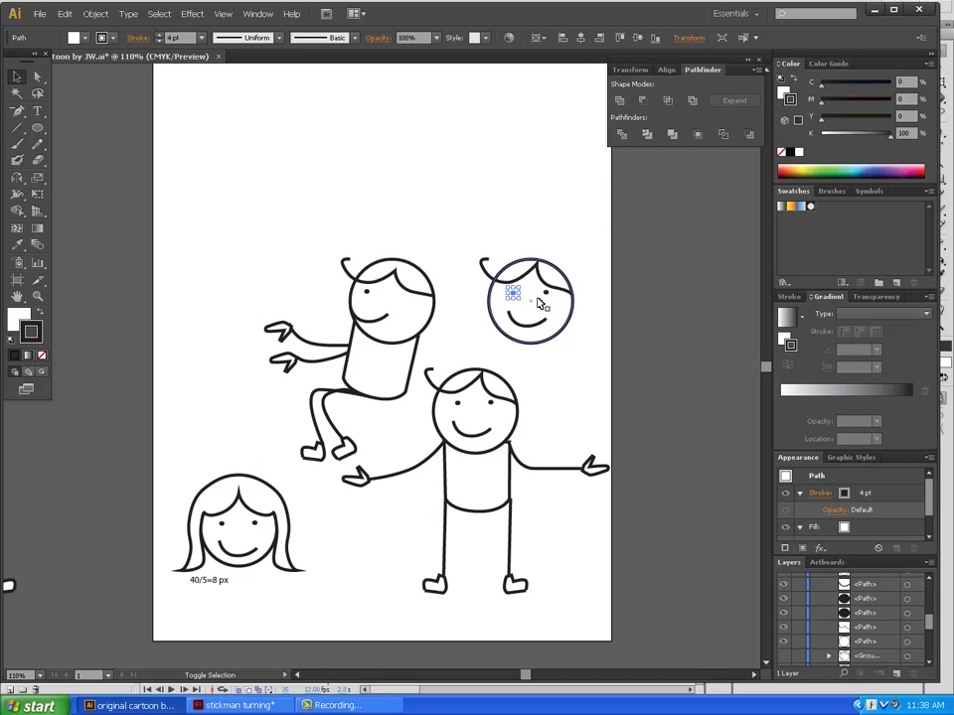
left_click(545, 294, "shift")
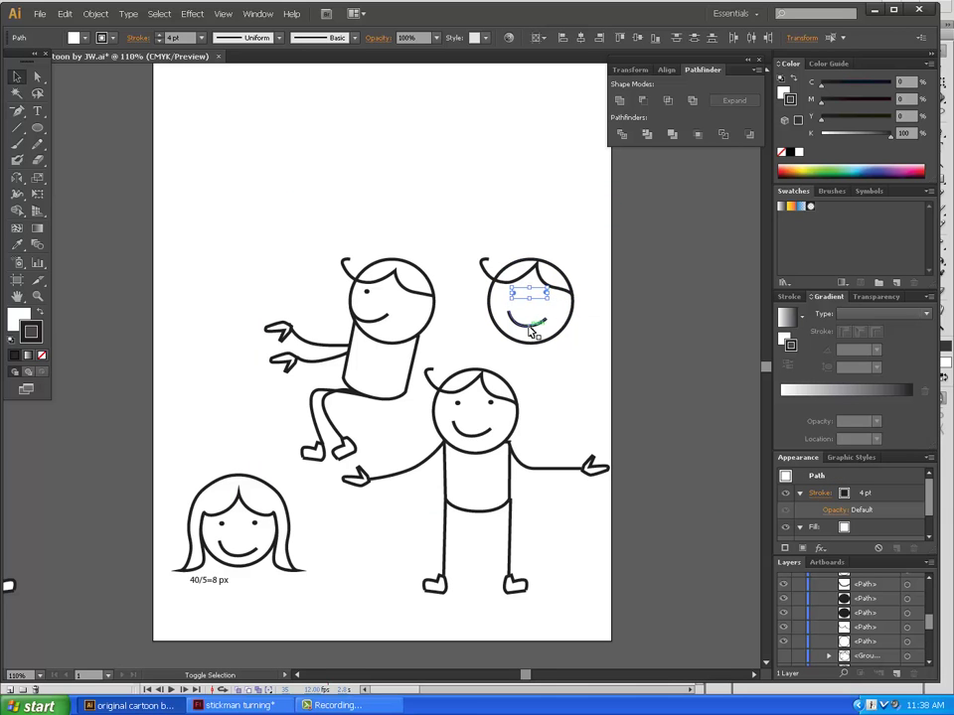
left_click(529, 331, "shift")
key("Left")
key("Left")
key("Left")
key("Left")
key("Left")
key("Left")
key("Left")
key("Left")
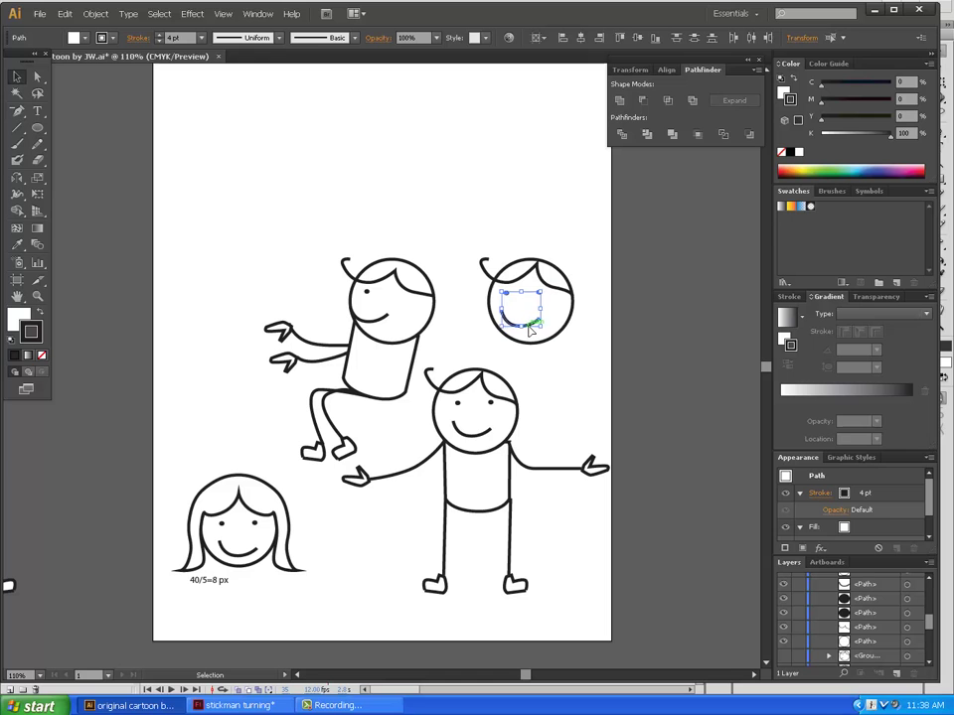
key("Left")
key("Left")
key("Left")
key("Left")
key("Left")
key("Left")
key("Left")
key("Left")
key("Left")
key("Left")
key("Left")
key("Left")
key("Left")
key("Left")
key("Left")
key("Left")
key("Left")
key("Left")
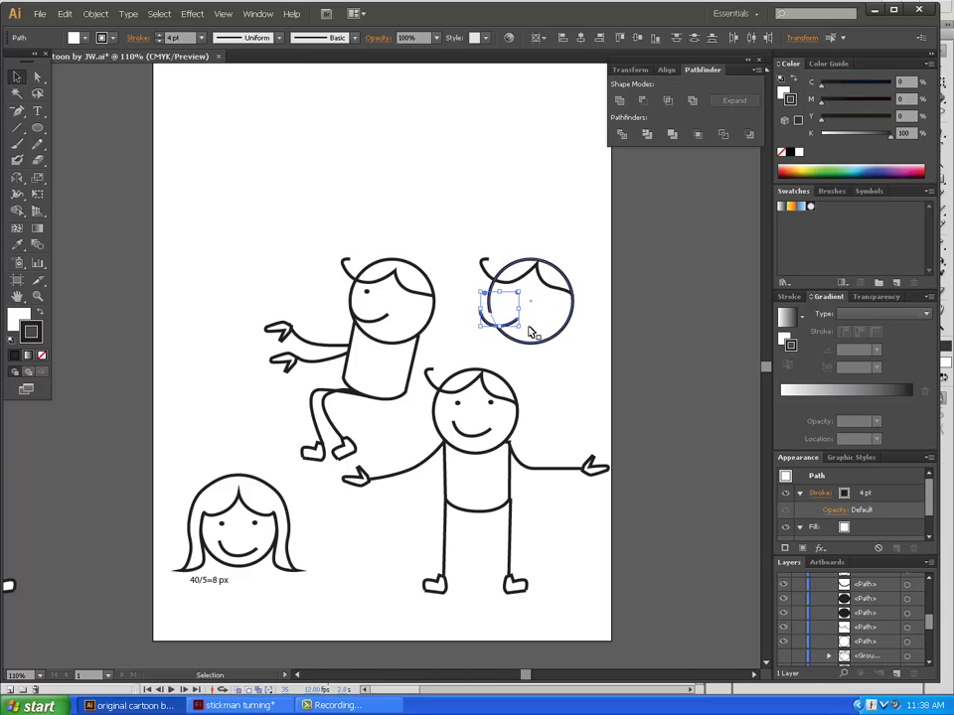
key("Left")
key("Left")
left_click(471, 239)
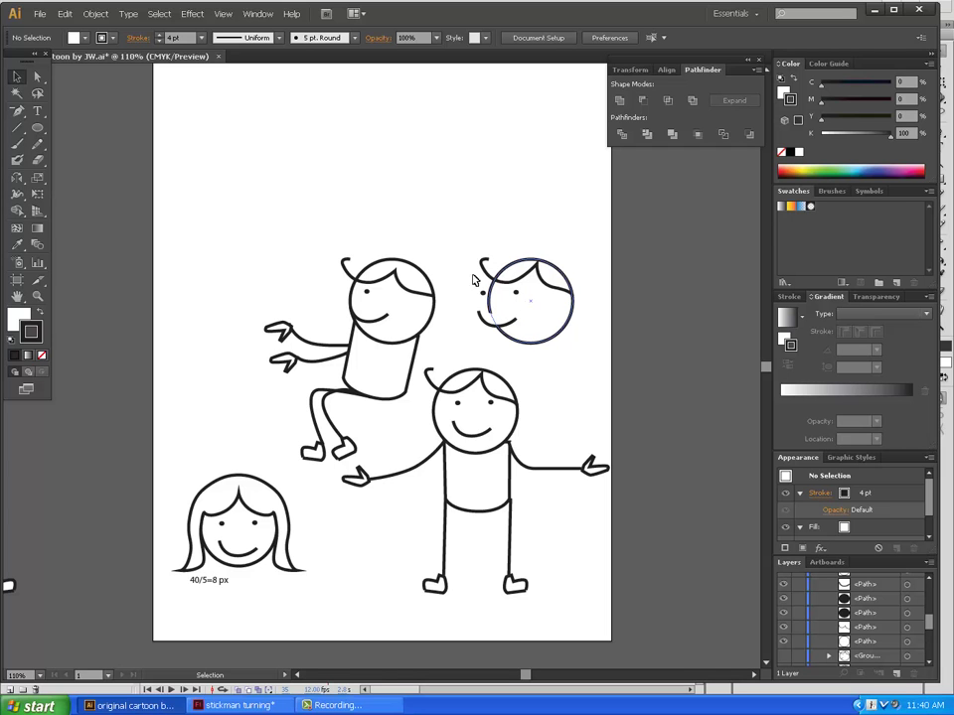
- Make the hidden head group at the top left visible in the Layers panel
scroll(914, 656, "down", 3)
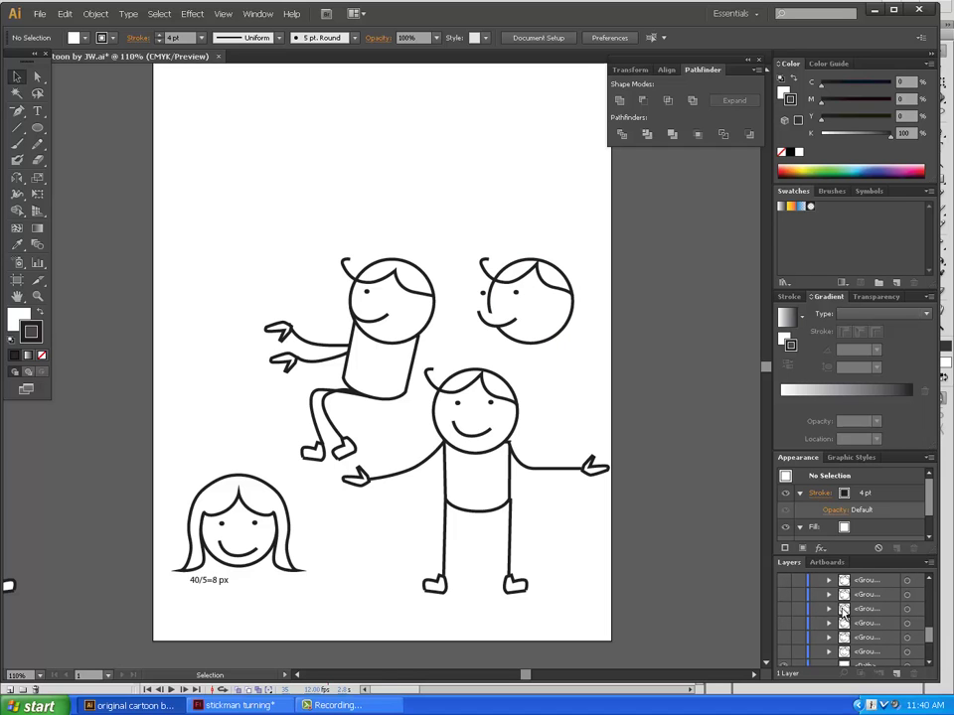
left_click(785, 652)
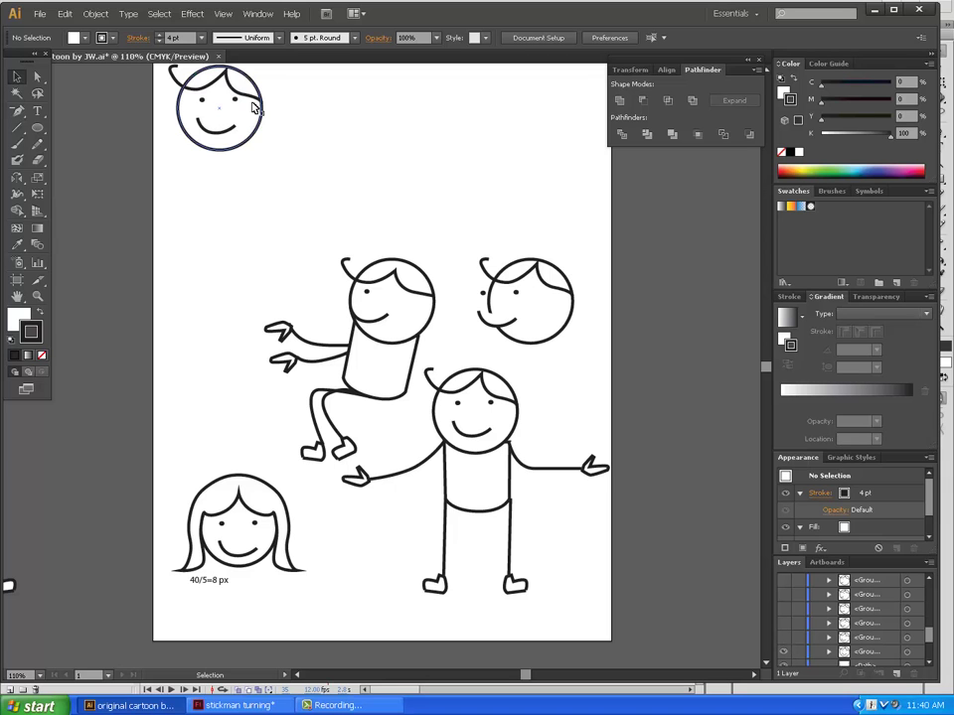
- Select the top-left head and reveal a second hidden head beside it
left_click_drag(154, 67, 322, 159)
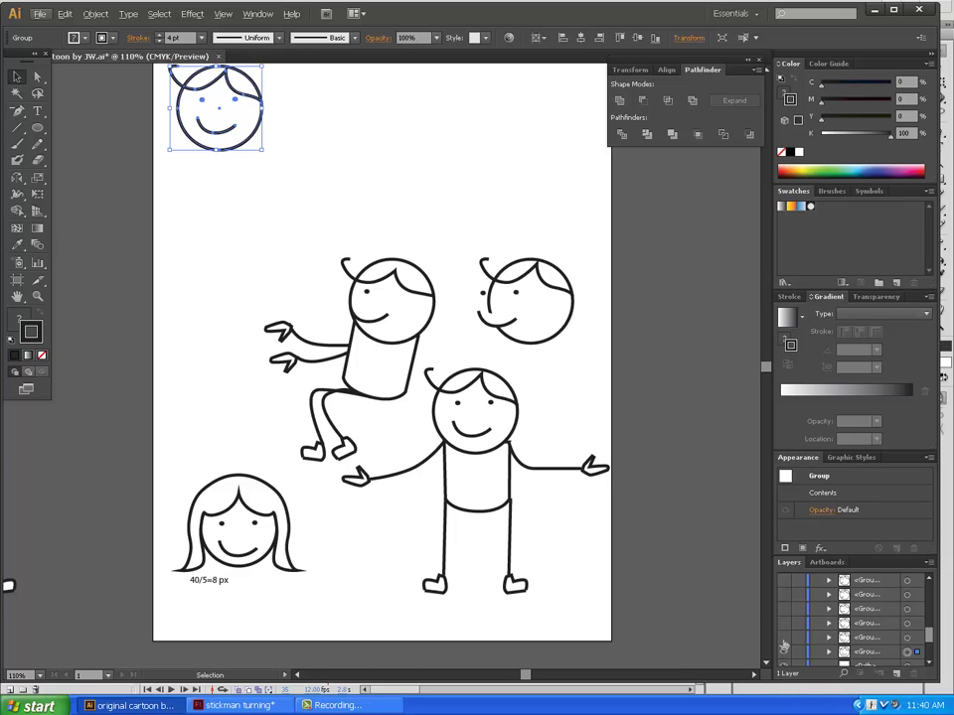
left_click(783, 638)
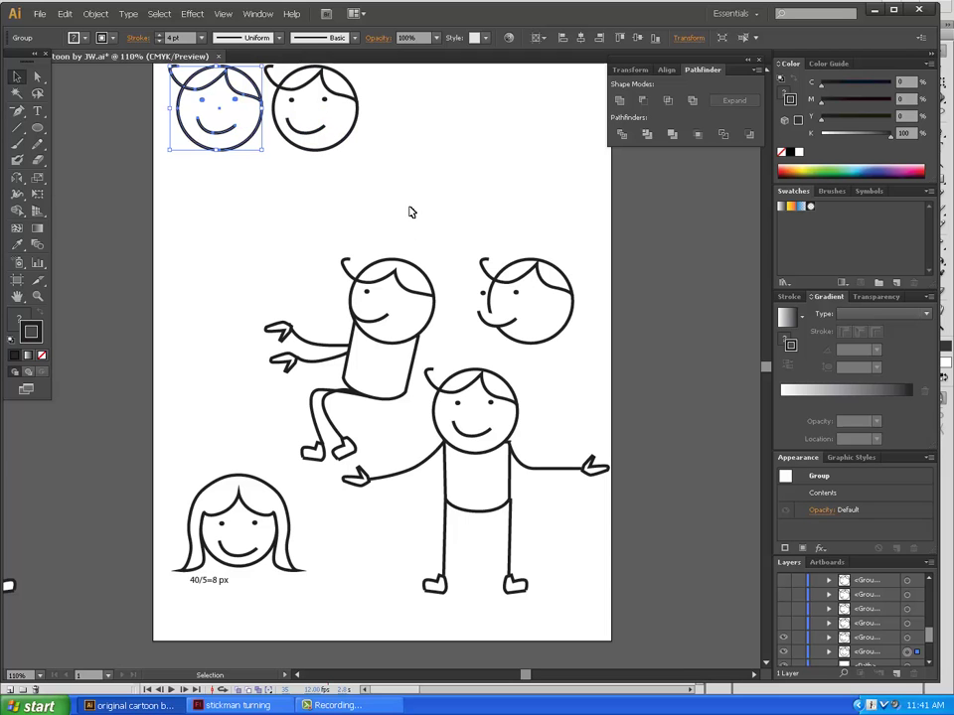
left_click(371, 99)
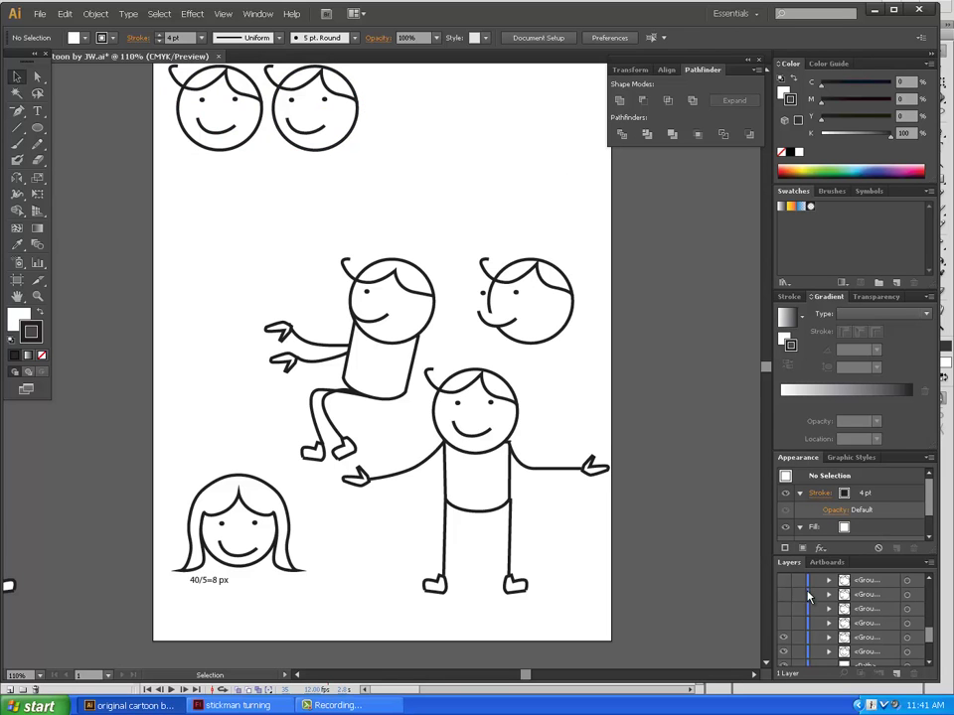
- Reveal the remaining hidden head copies so six heads show in two rows
left_click(786, 631)
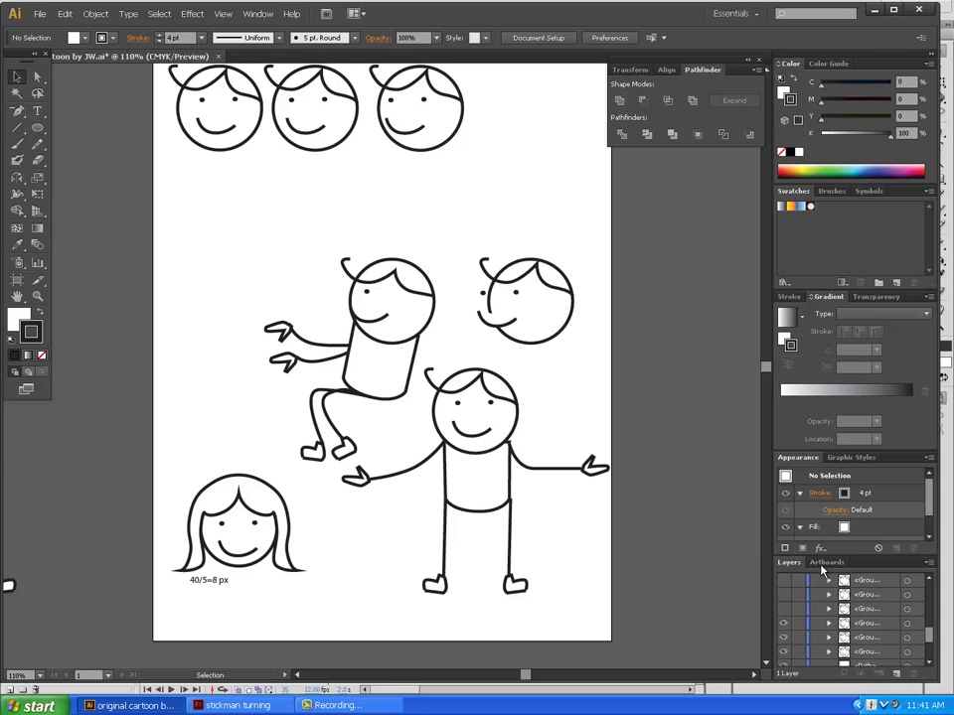
left_click(785, 611)
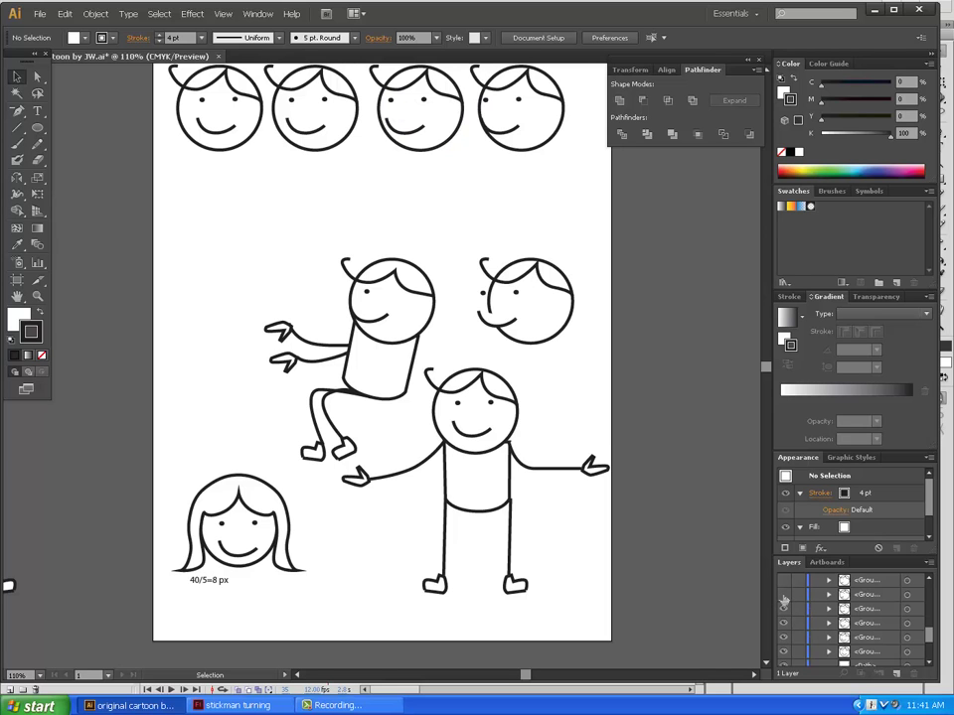
left_click(784, 597)
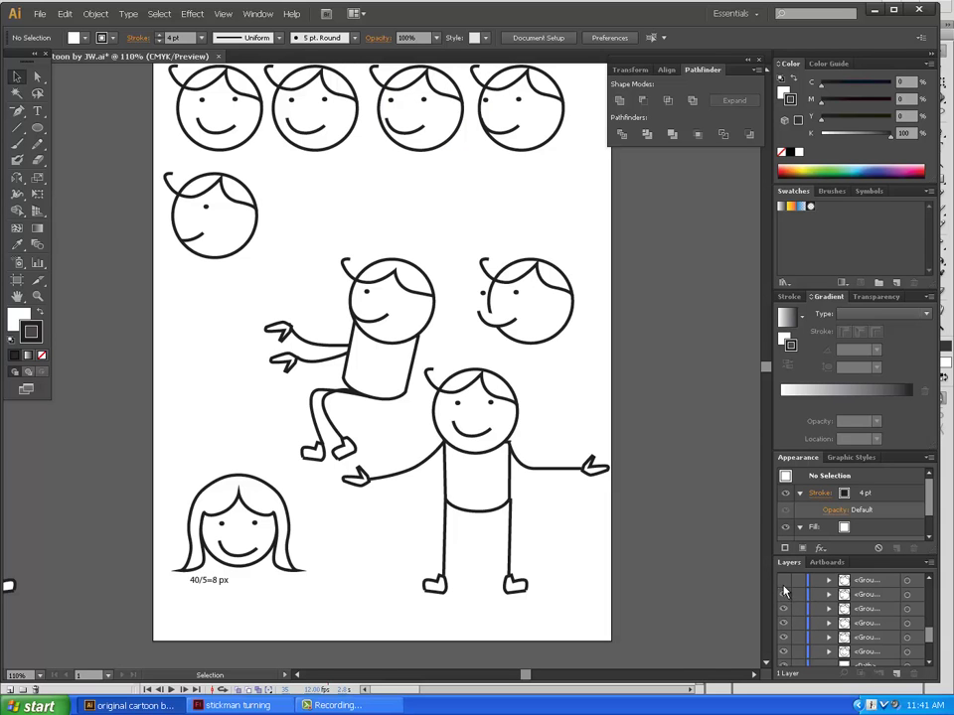
left_click(784, 581)
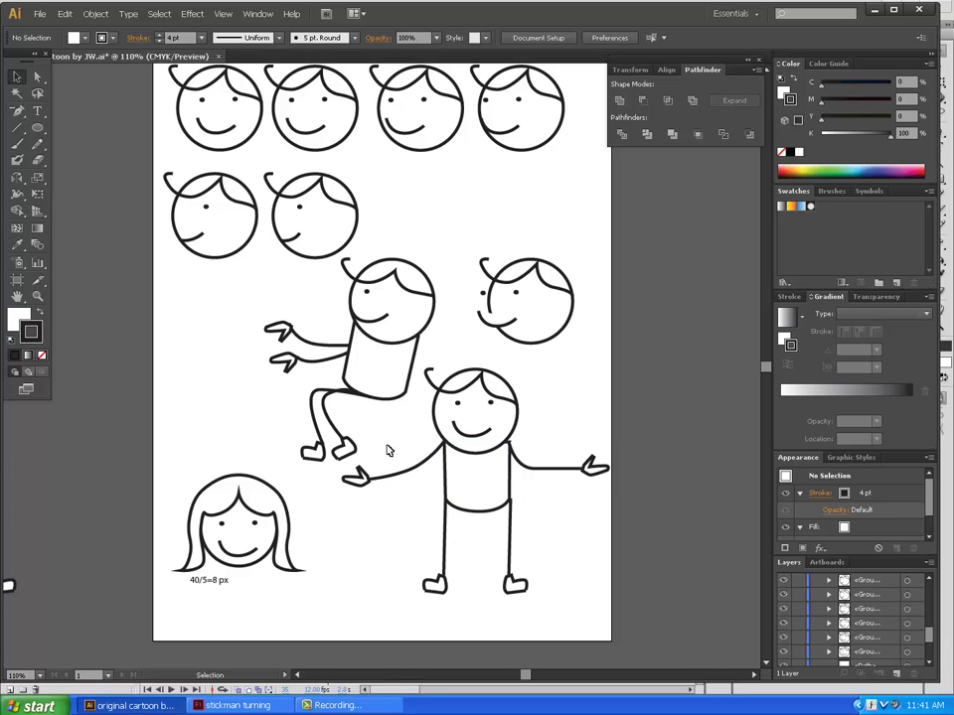
- Select the standing stickman's headless body including the left hand, then switch to the 'stickman turning' Flash file
mouse_move(390, 451)
left_mouse_down()
mouse_move(530, 490)
mouse_move(407, 458)
left_mouse_up()
left_click_drag(378, 463, 616, 626)
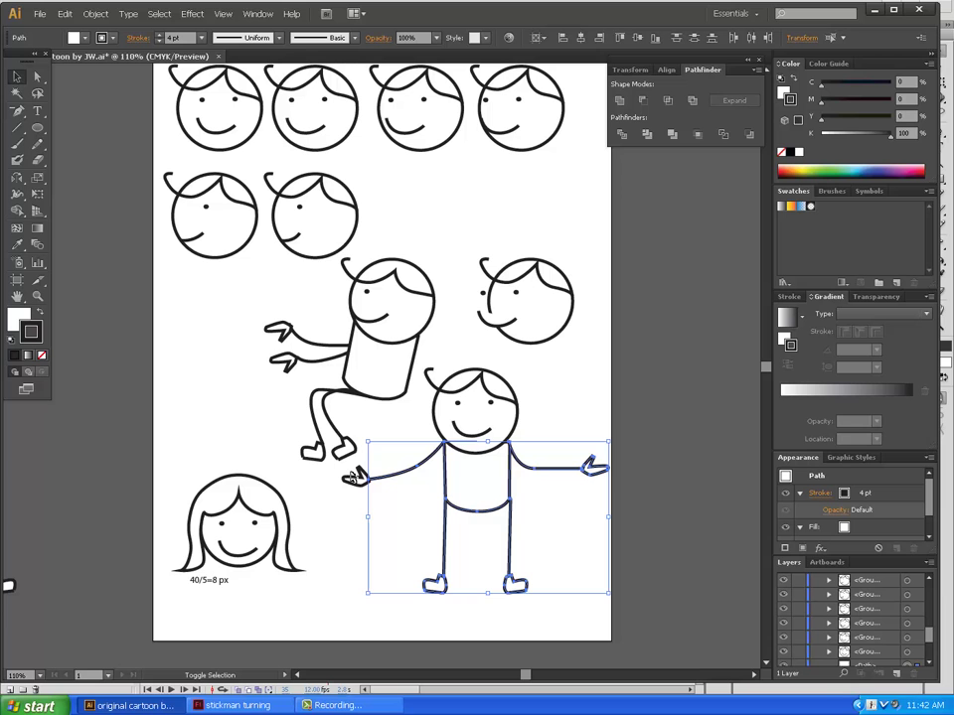
left_click(353, 476, "shift")
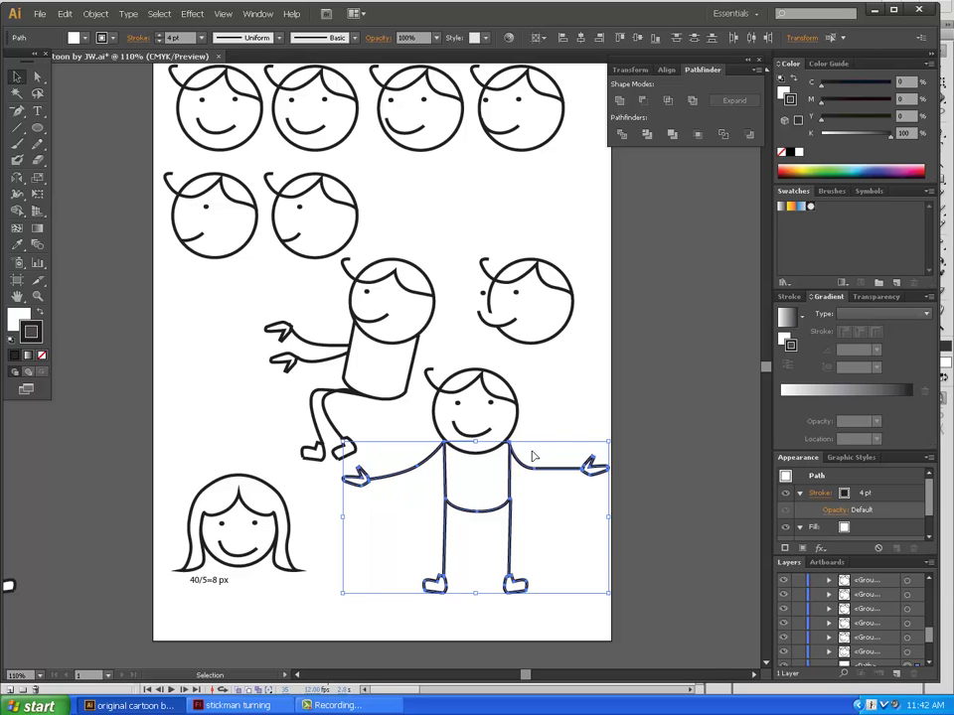
left_click(213, 701)
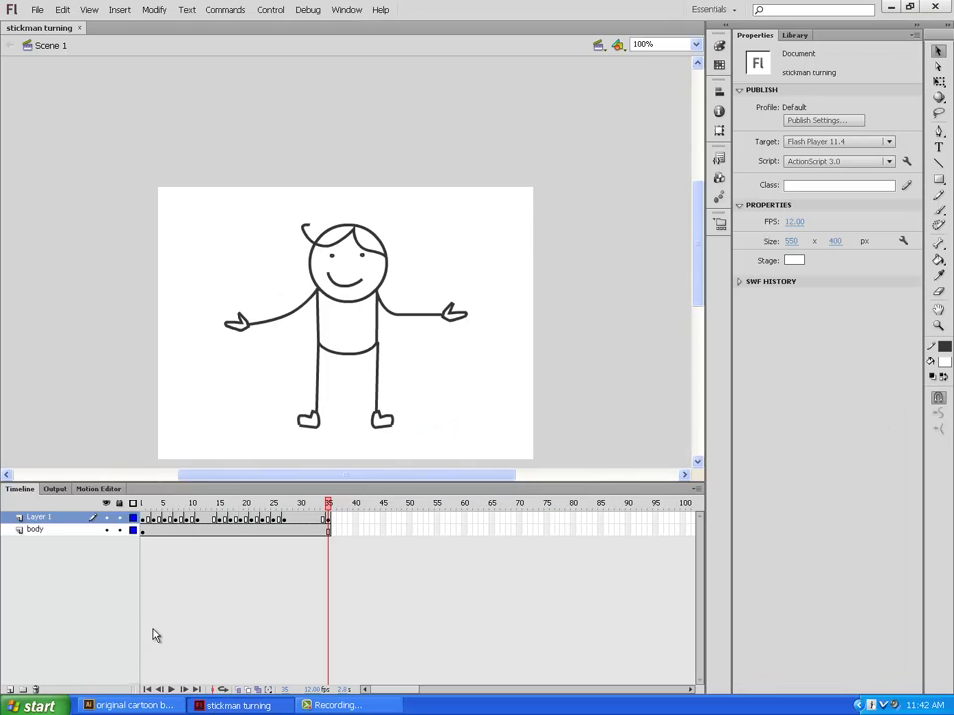
- Hide the body layer in the Flash timeline, keeping Layer 1's head visible at frame 35
left_click(120, 517)
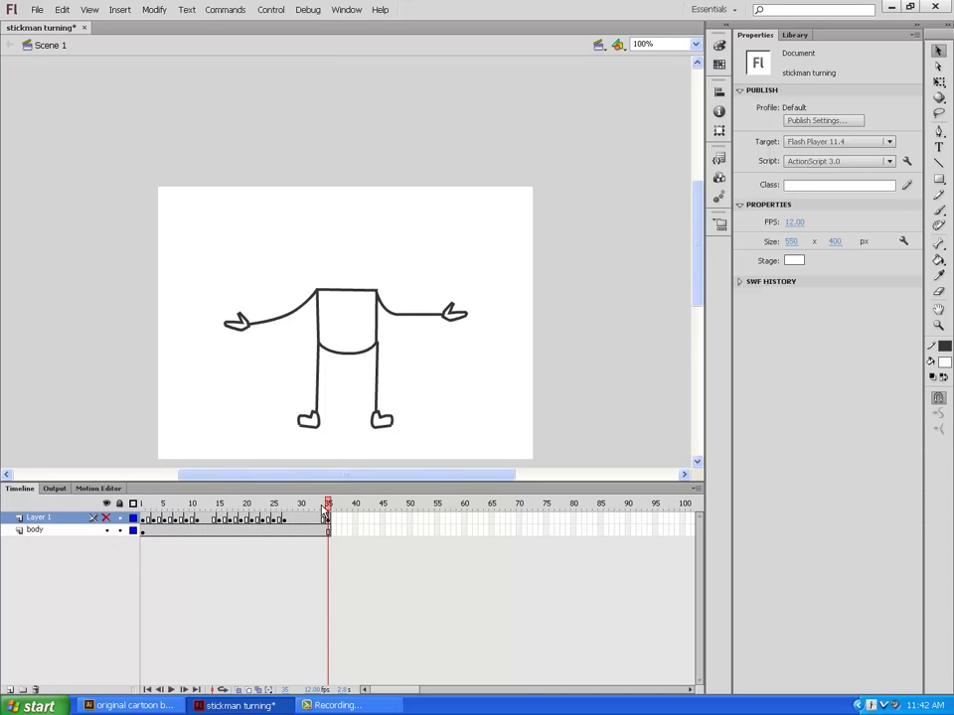
mouse_move(328, 504)
left_mouse_down()
mouse_move(140, 504)
mouse_move(328, 504)
left_mouse_up()
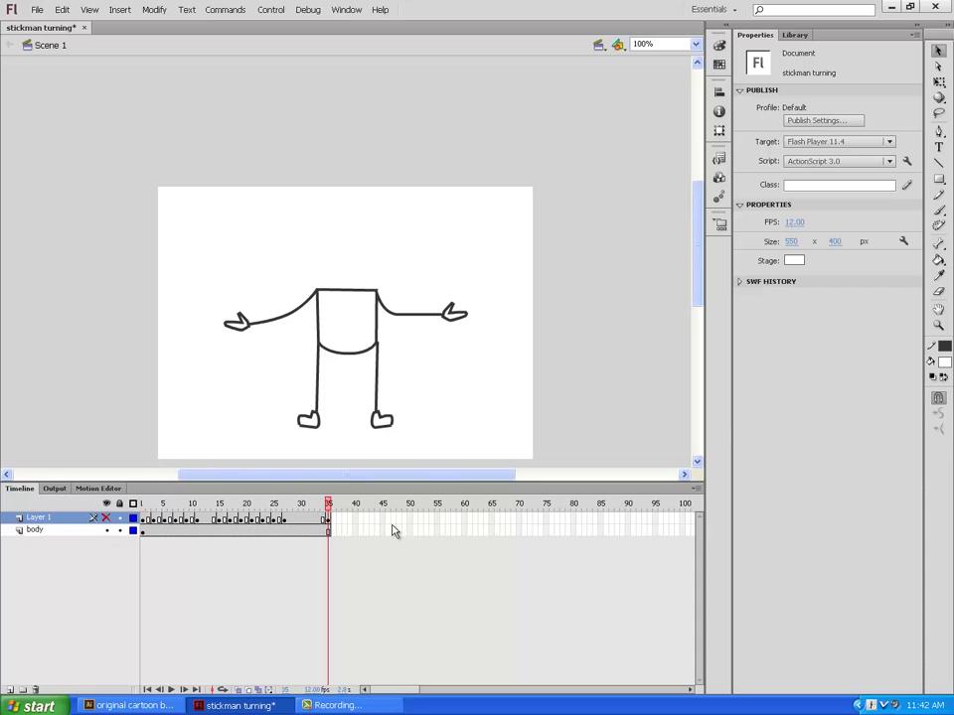
left_click(106, 530)
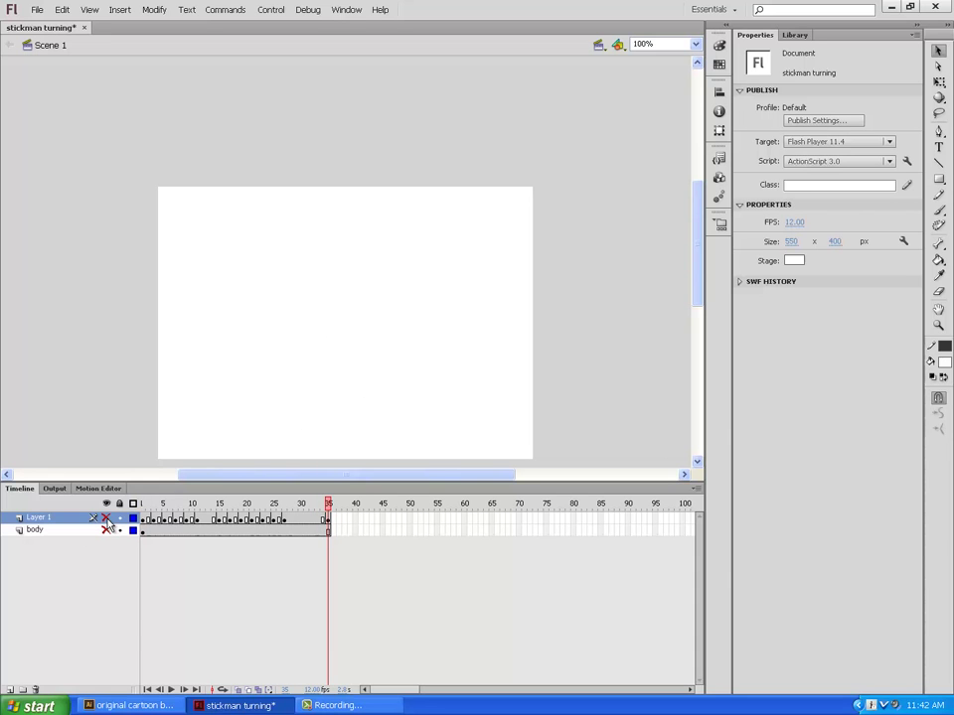
left_click(106, 517)
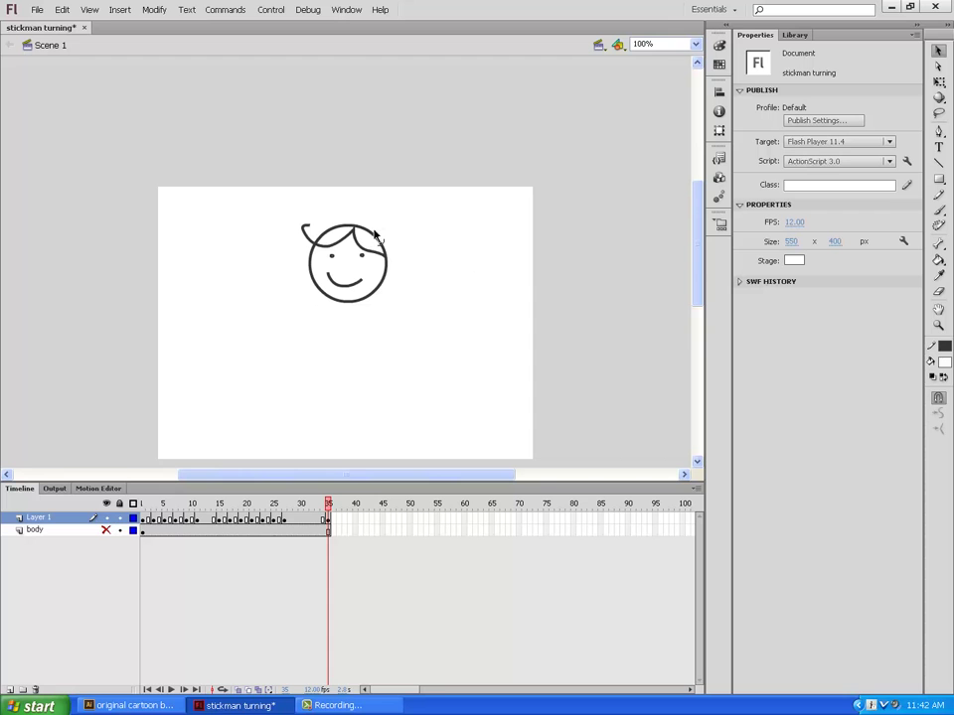
left_click(143, 706)
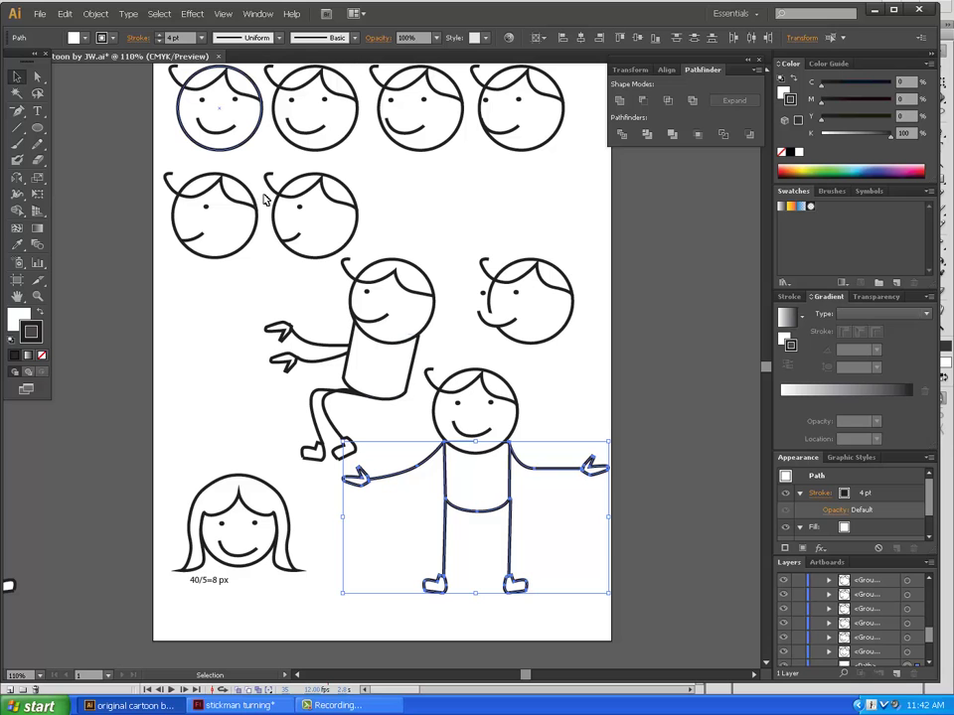
left_click(227, 707)
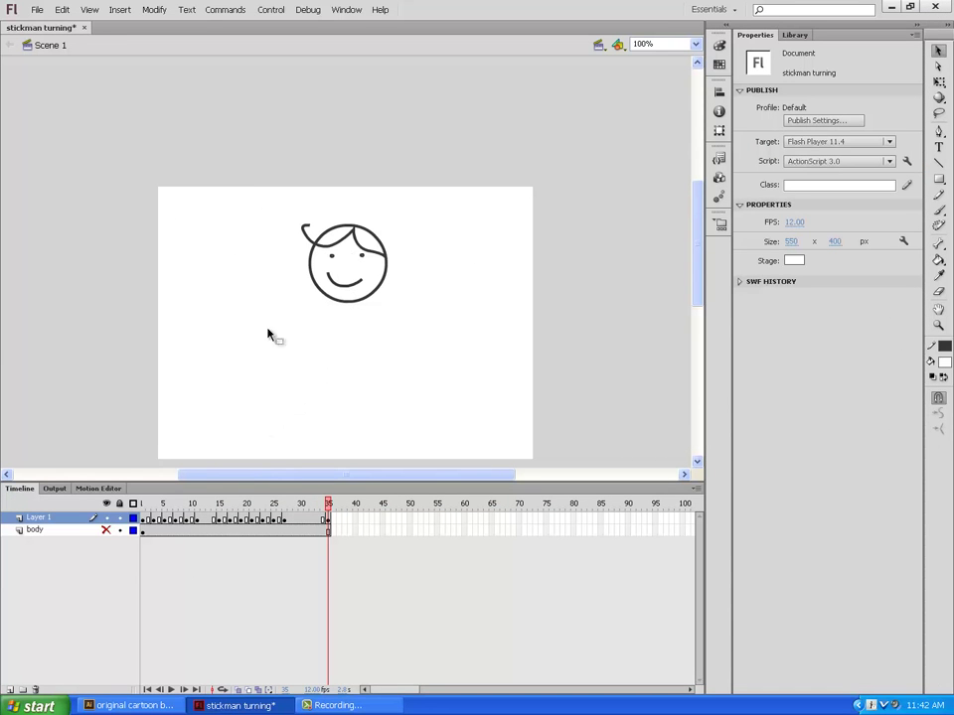
- Unhide the body layer at frame 1, then move to frame 3 to check the face
left_click(146, 520)
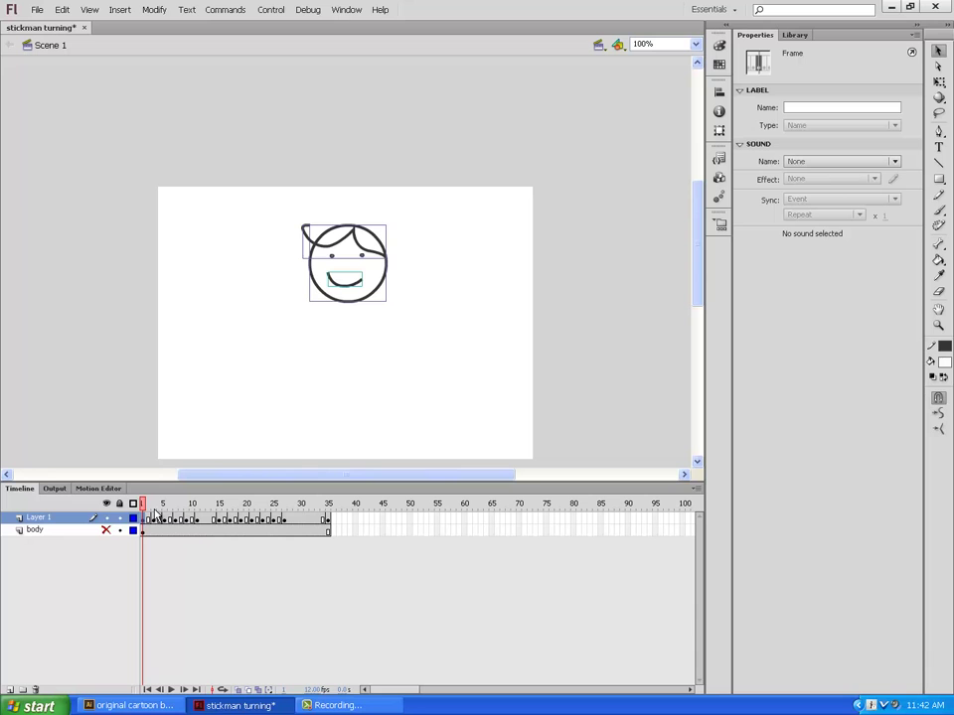
left_click(106, 529)
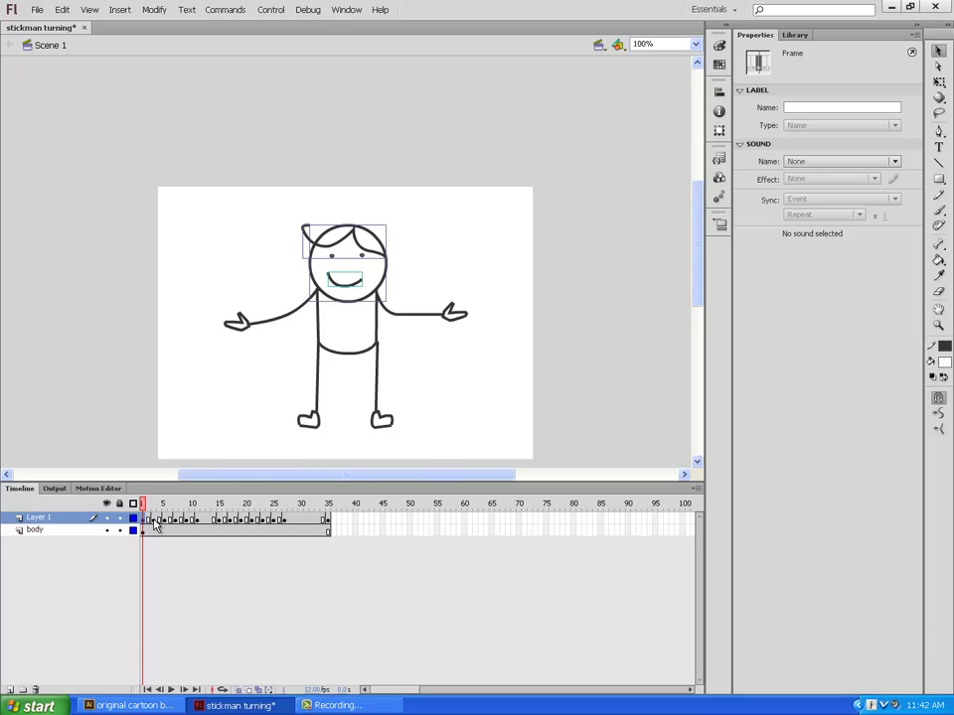
left_click(154, 521)
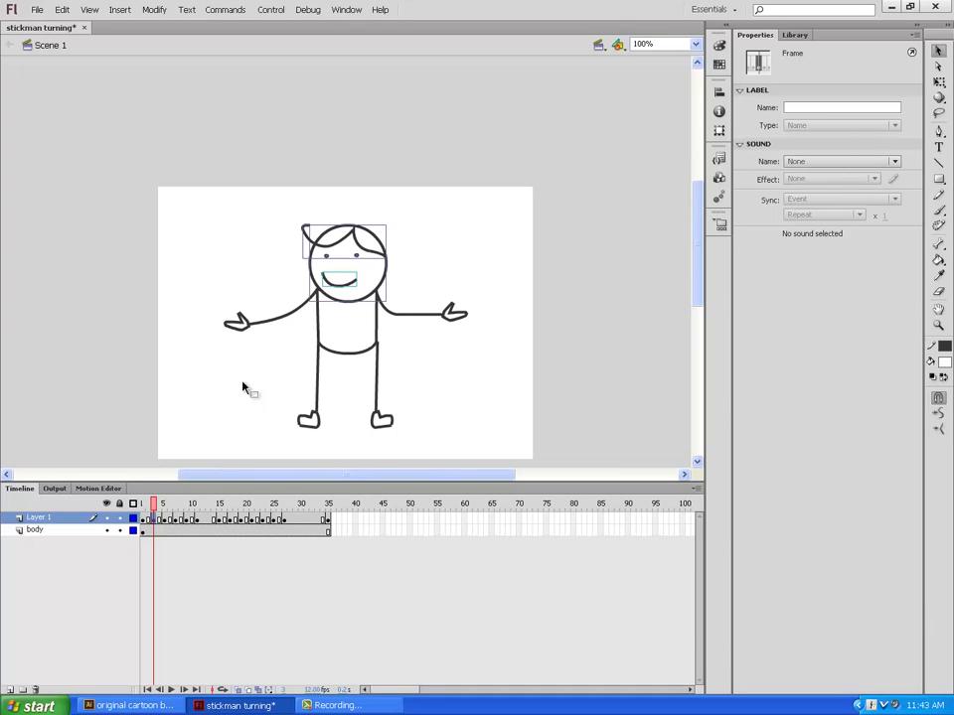
left_click(165, 520)
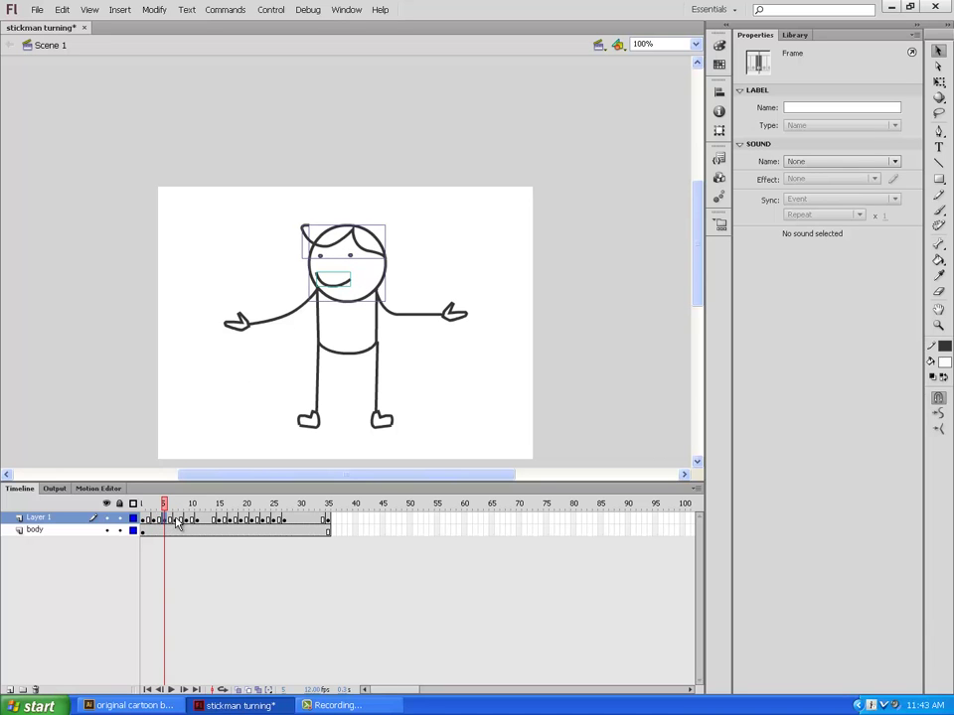
left_click_drag(177, 525, 200, 527)
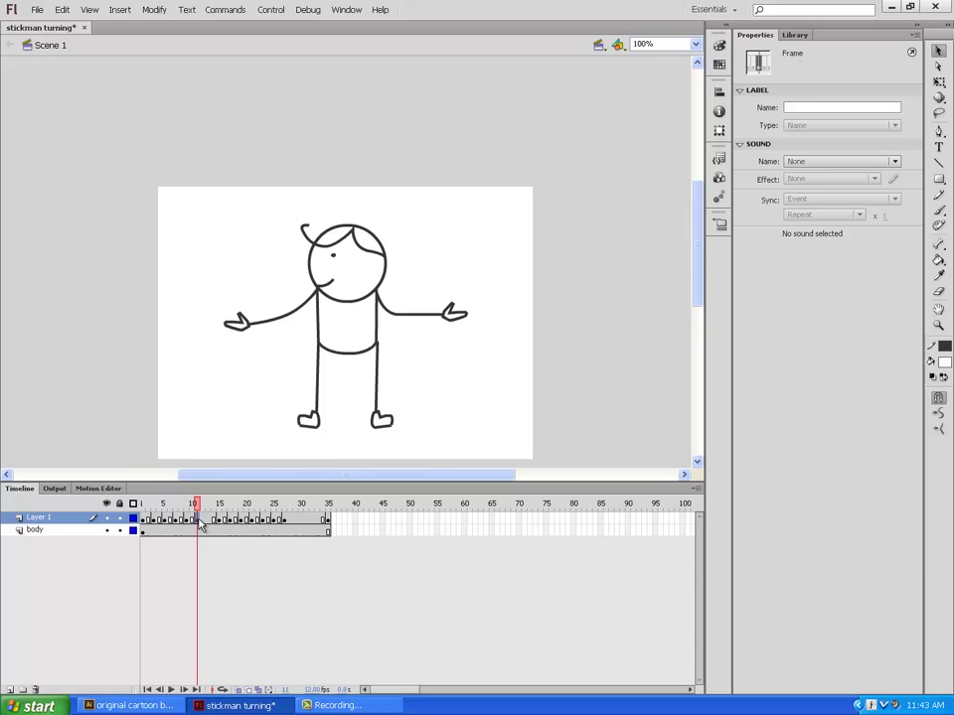
left_click(146, 504)
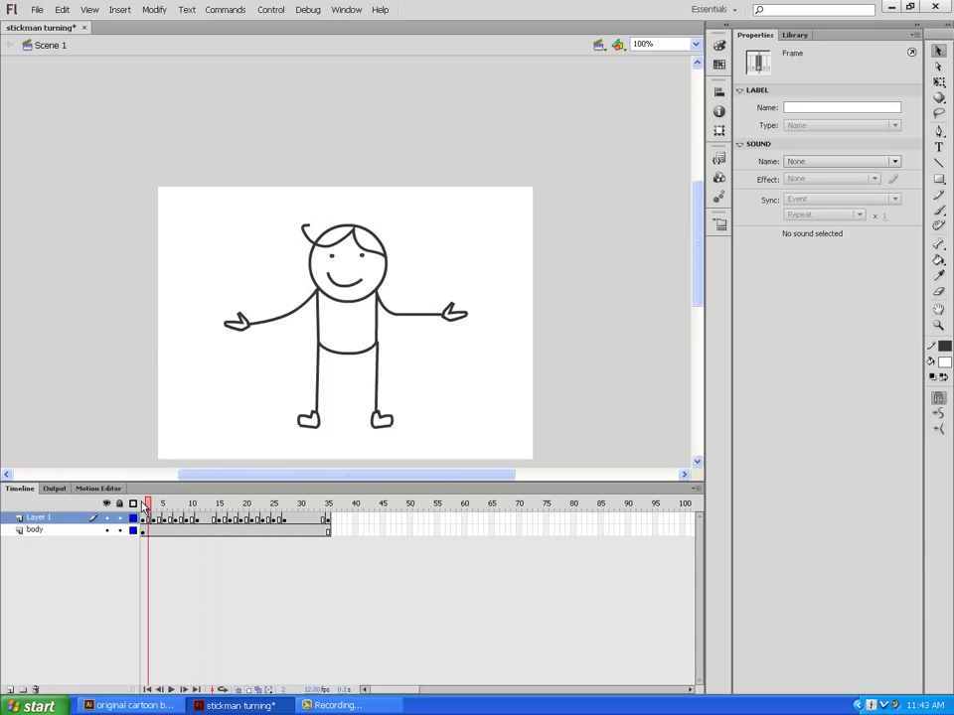
left_click_drag(144, 506, 138, 505)
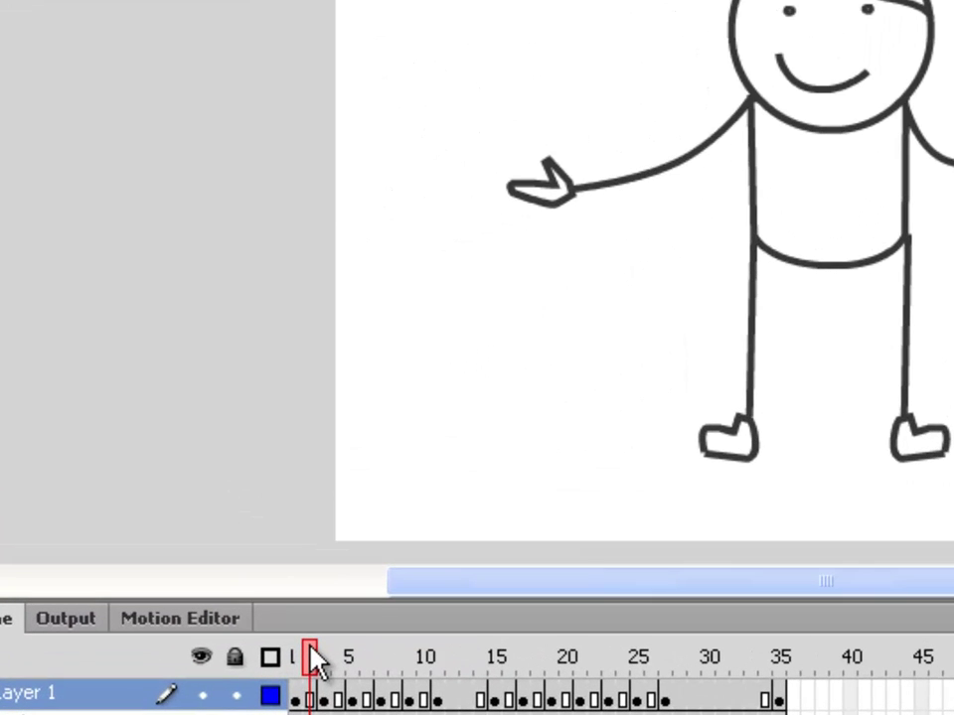
left_click(289, 651)
left_click(309, 648)
left_click_drag(308, 648, 324, 651)
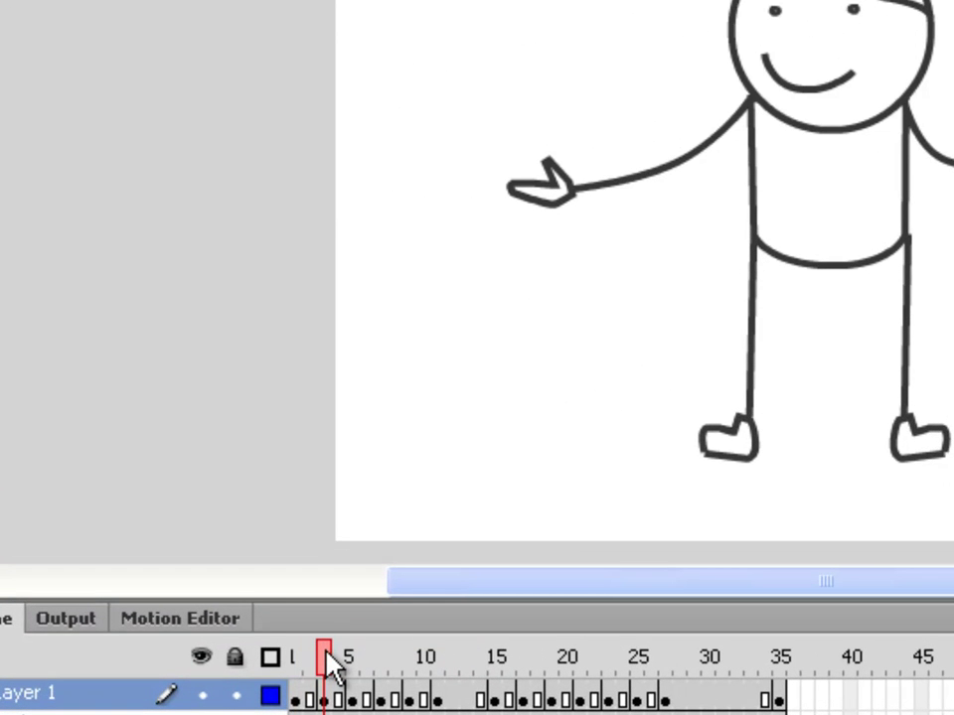
left_click(337, 651)
left_click(346, 650)
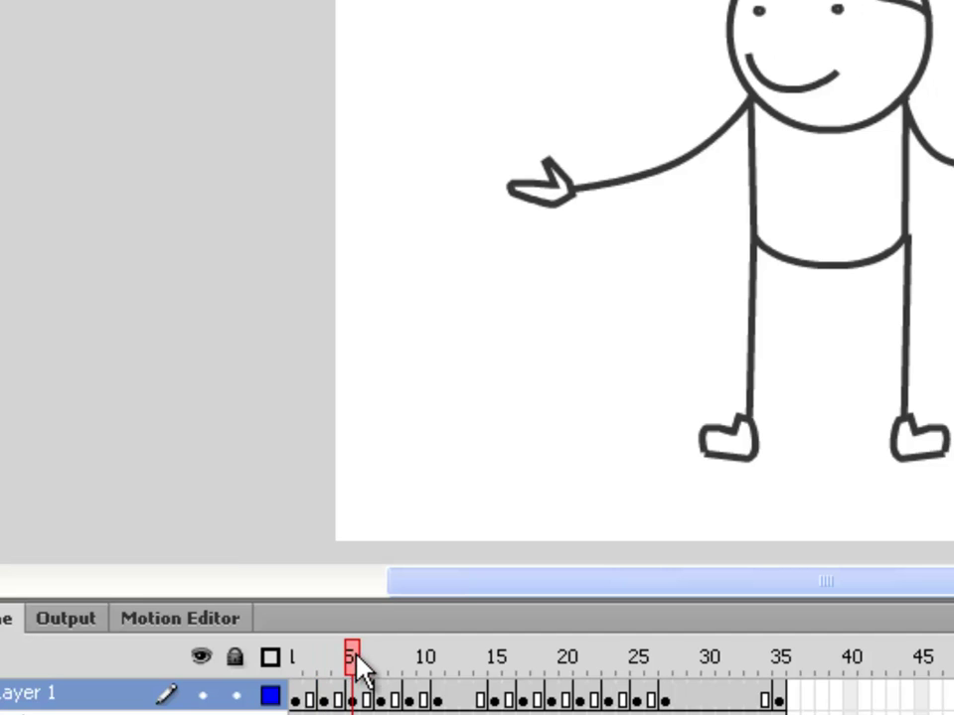
key("Return")
left_click(288, 655)
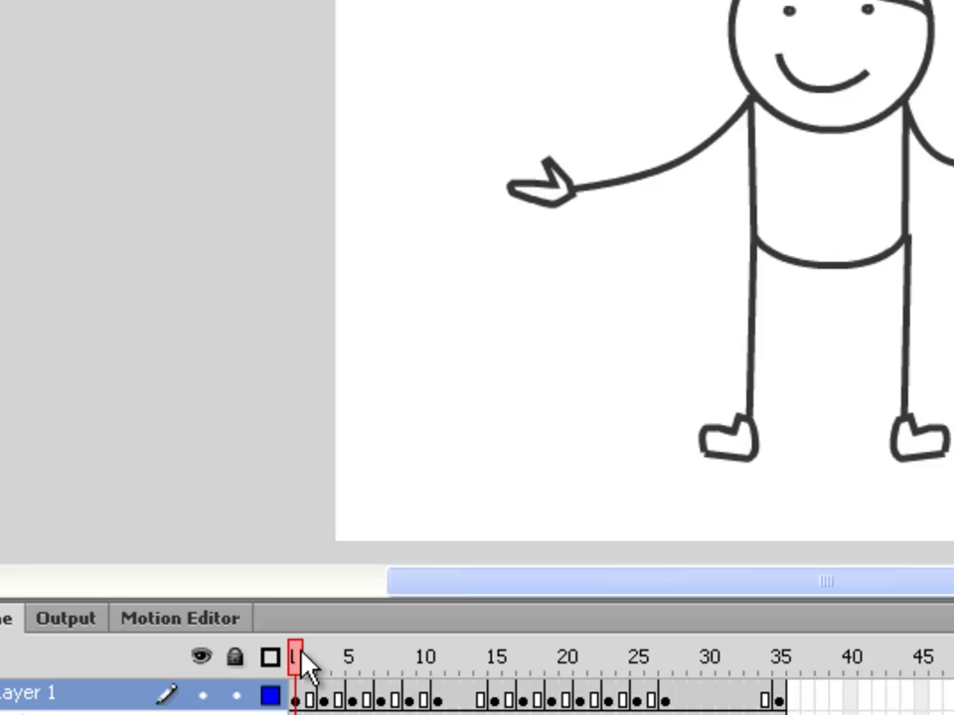
left_click(309, 656)
left_click_drag(319, 651, 424, 626)
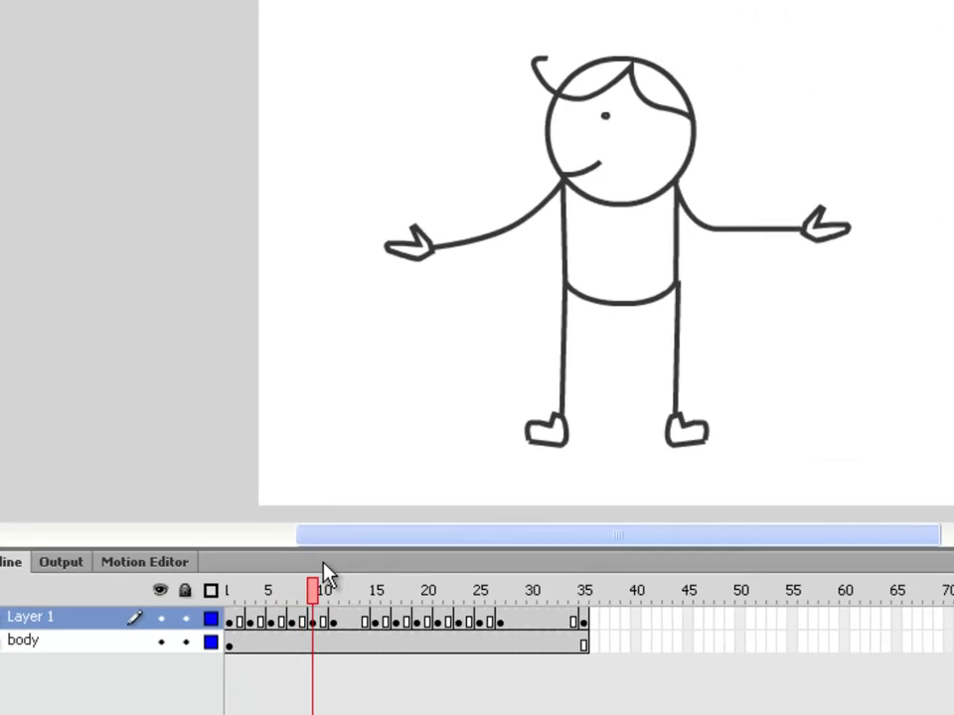
left_click_drag(323, 564, 345, 564)
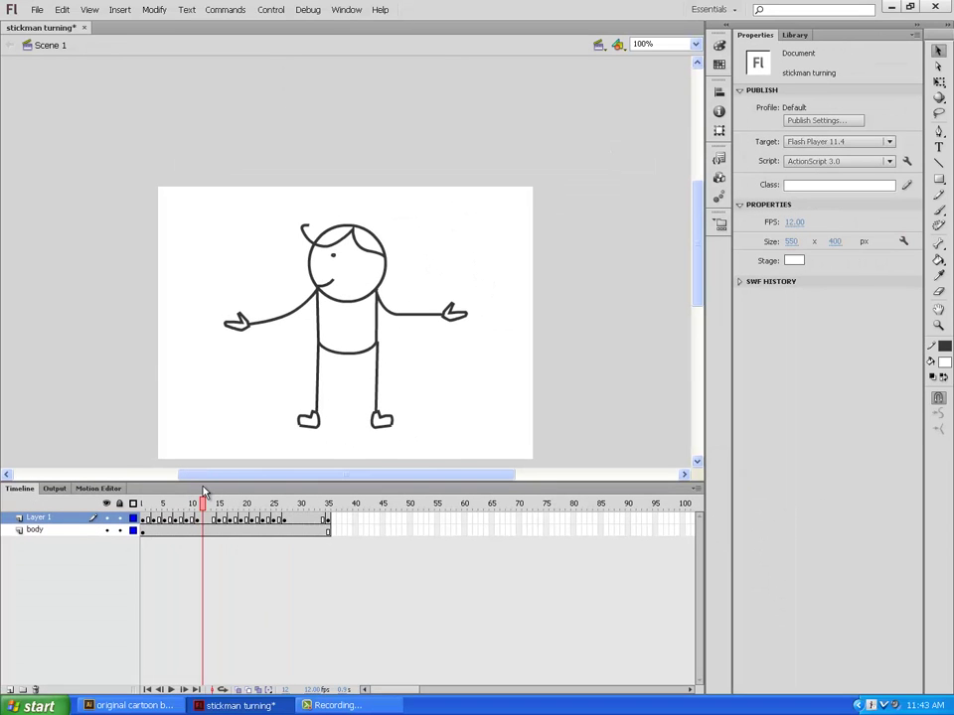
mouse_move(206, 506)
left_mouse_down()
mouse_move(215, 505)
mouse_move(184, 505)
mouse_move(210, 507)
left_mouse_up()
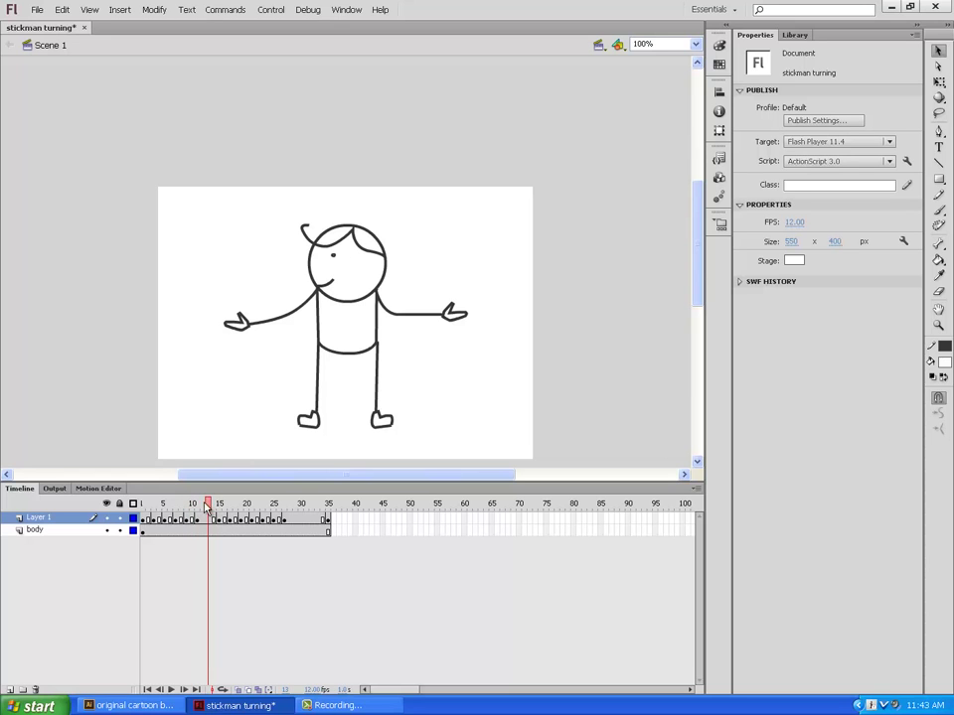
left_click_drag(214, 507, 141, 506)
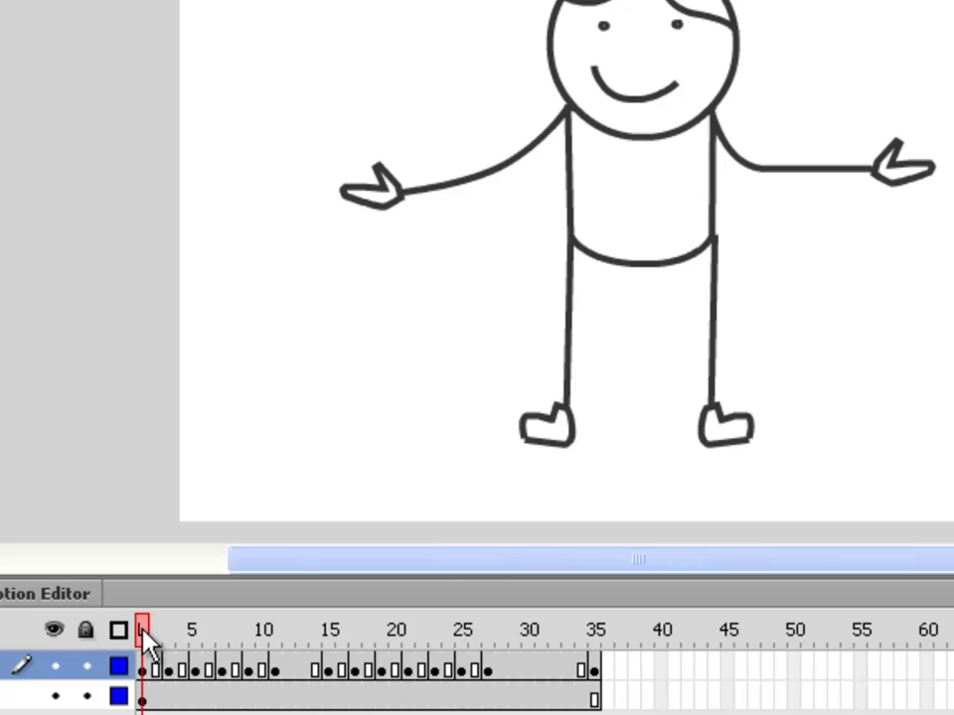
left_click_drag(149, 642, 139, 611)
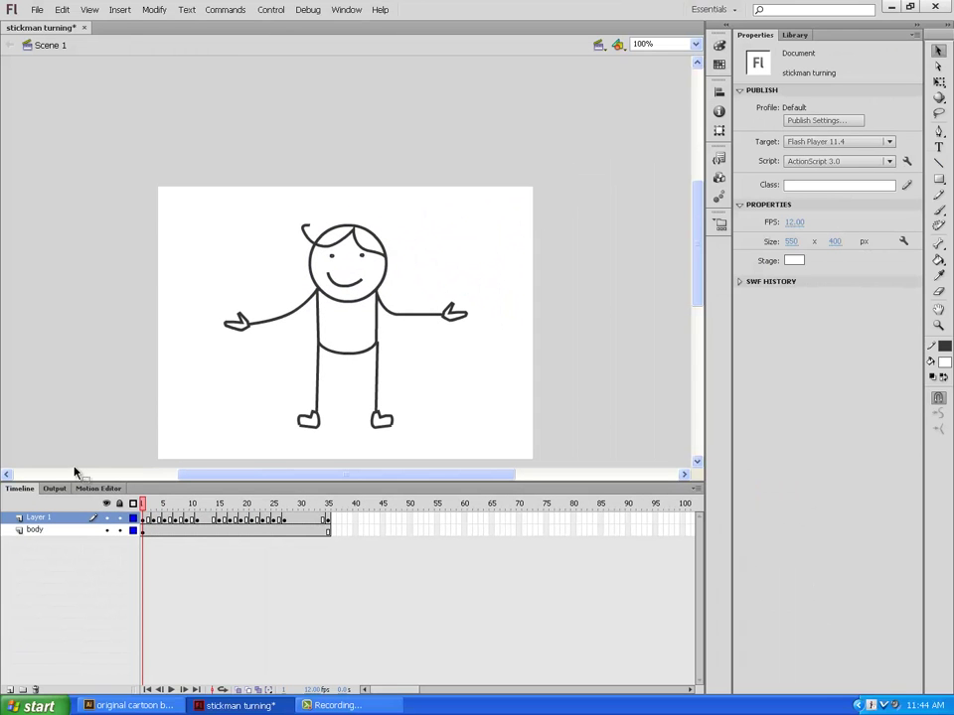
key("Return")
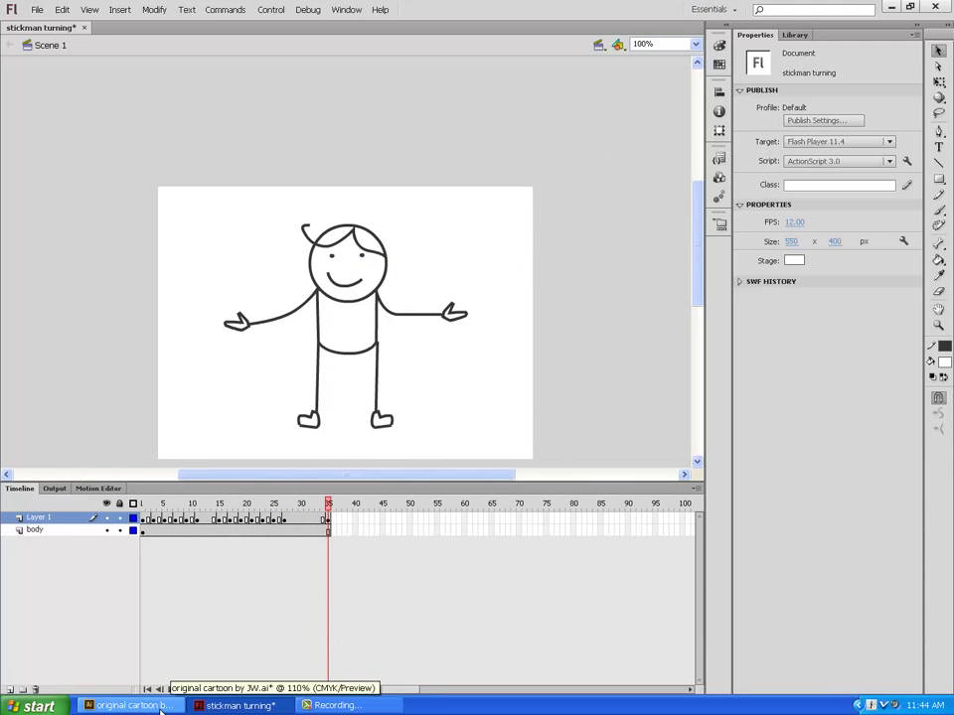
- Bring the Illustrator 'original cartoon by JW.ai' artwork back to the front
left_click(130, 706)
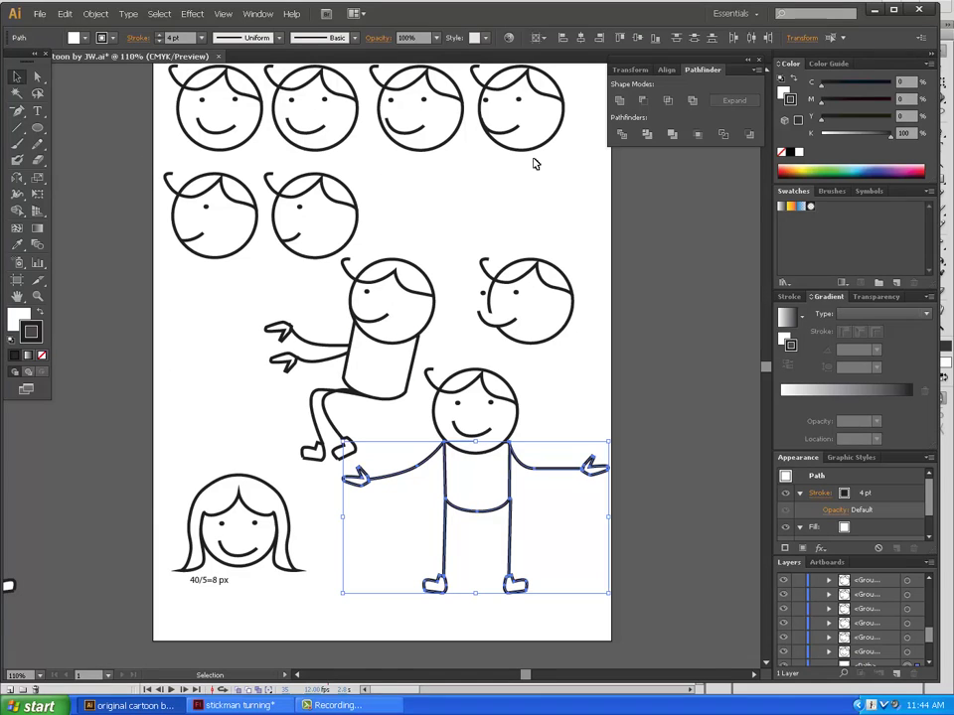